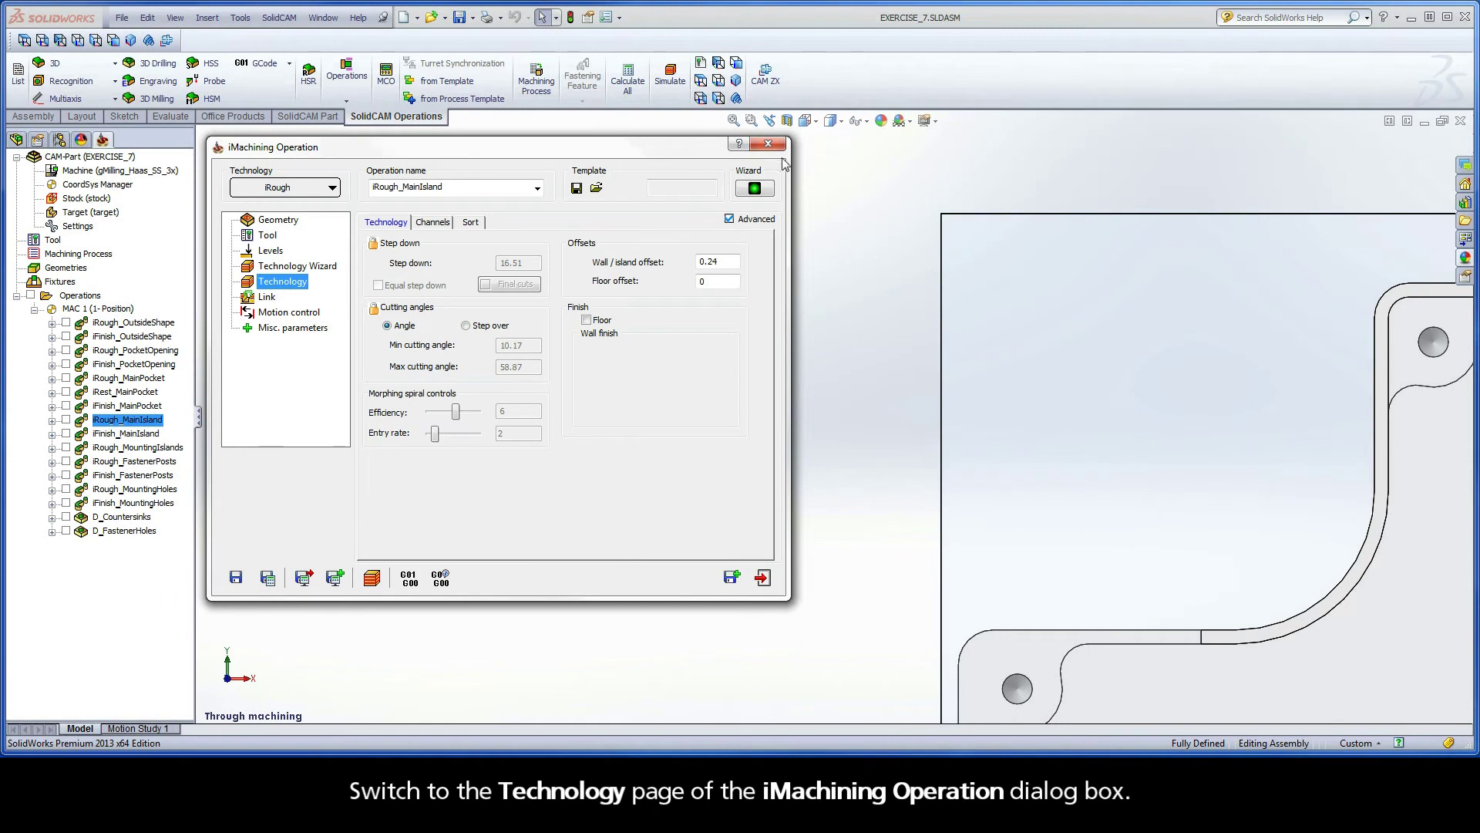
Step: Switch to the Entry rate named view and show the iRough_MainIsland toolpath on the part
{"action": "left_click", "coordinate": [807, 121]}
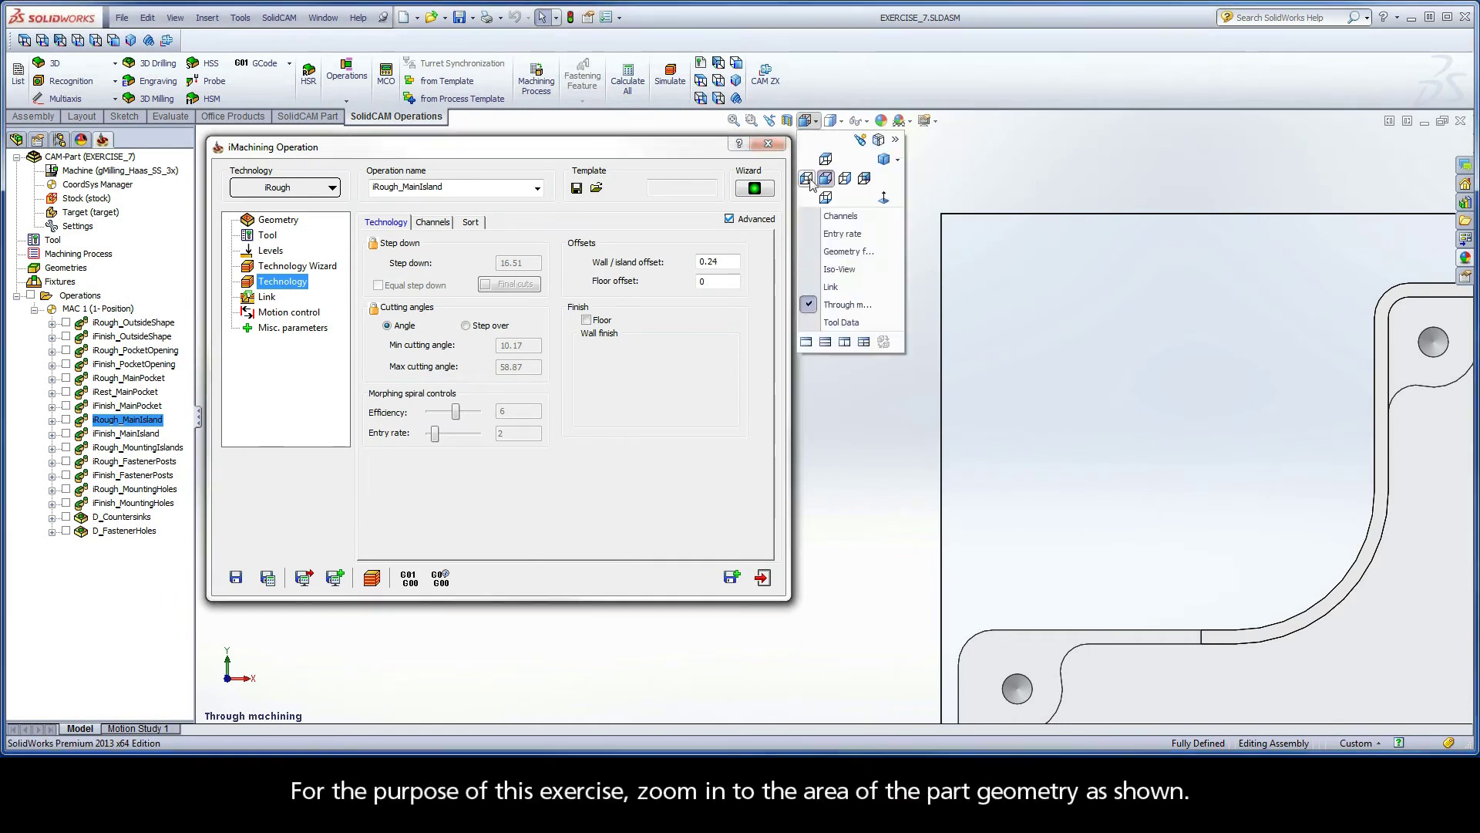
{"action": "left_click", "coordinate": [811, 235]}
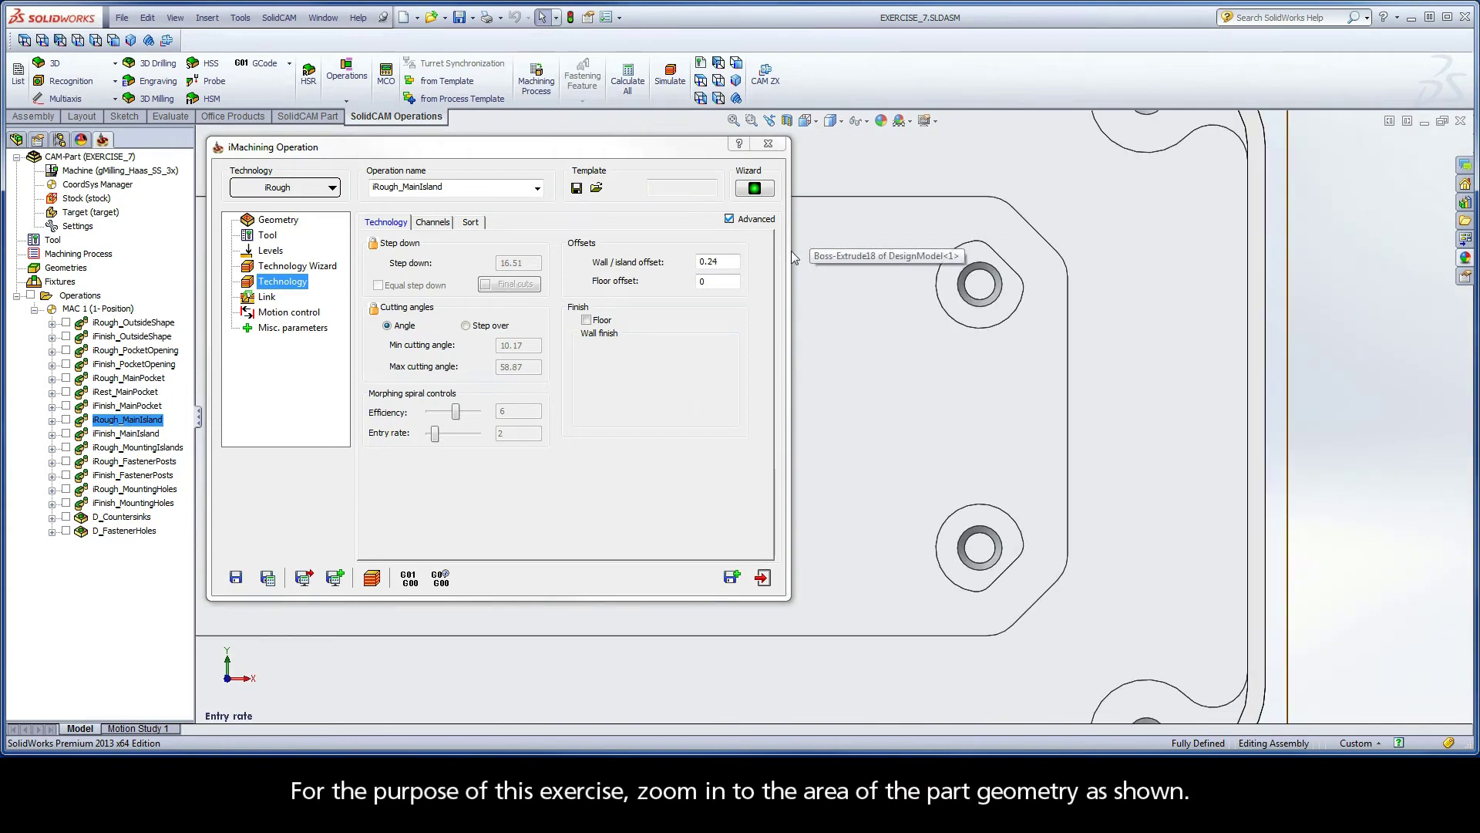
{"action": "left_click", "coordinate": [66, 420]}
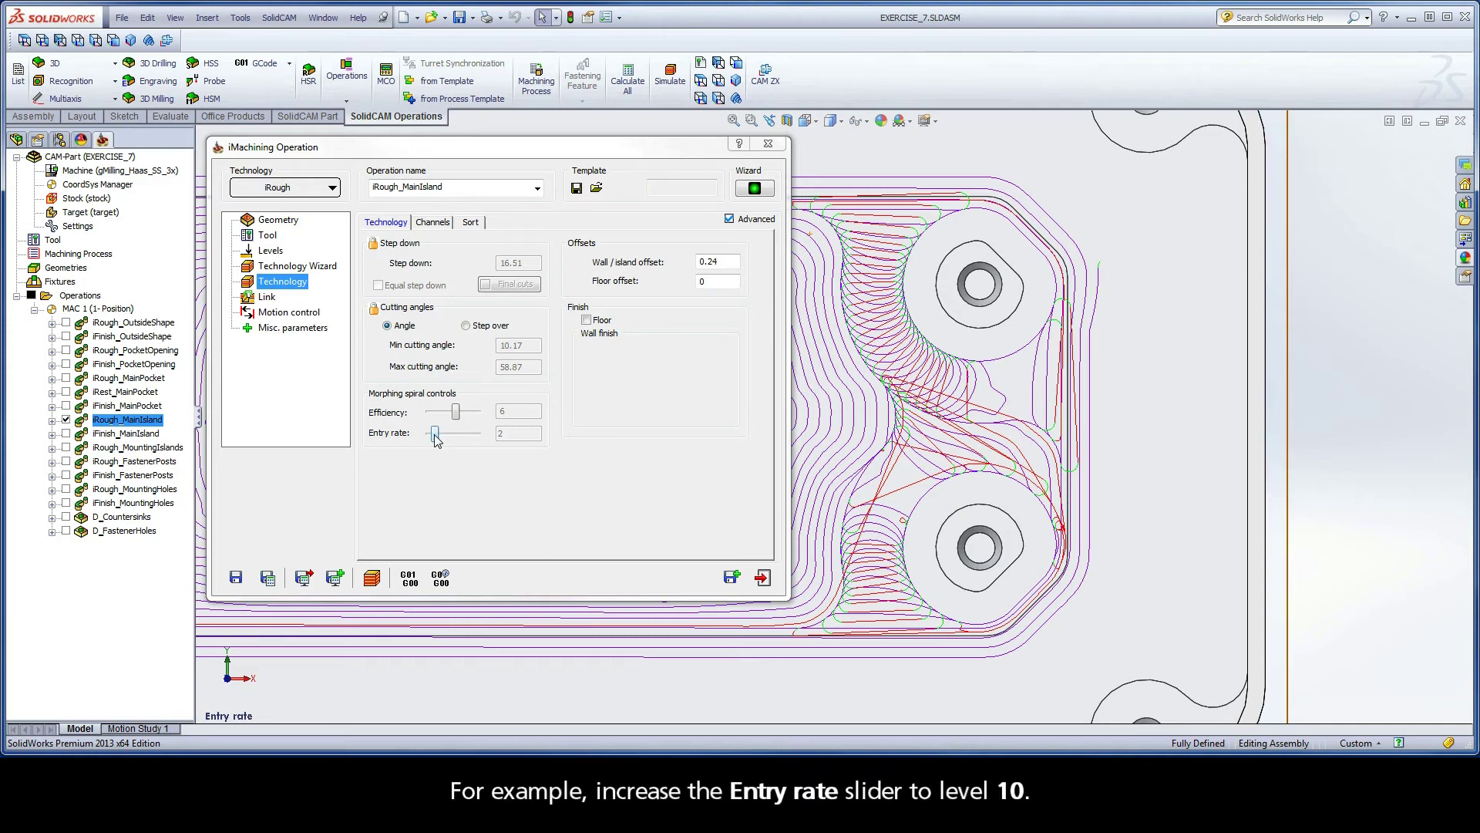
Step: Raise the iRough_MainIsland entry rate from 2 to 10 and recalculate its toolpath
{"action": "left_click_drag", "start_coordinate": [436, 436], "coordinate": [479, 440]}
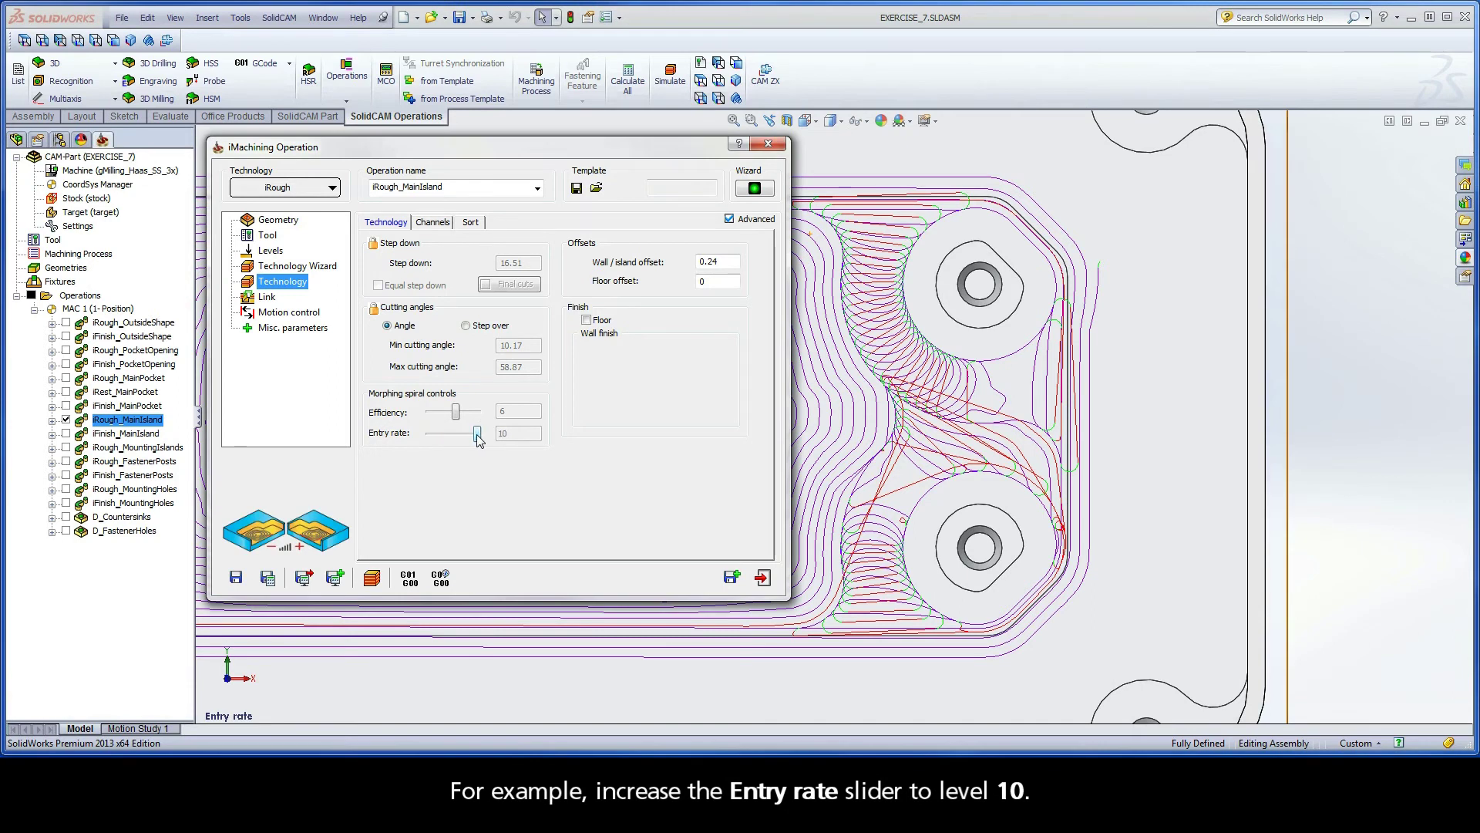
{"action": "left_click", "coordinate": [267, 577]}
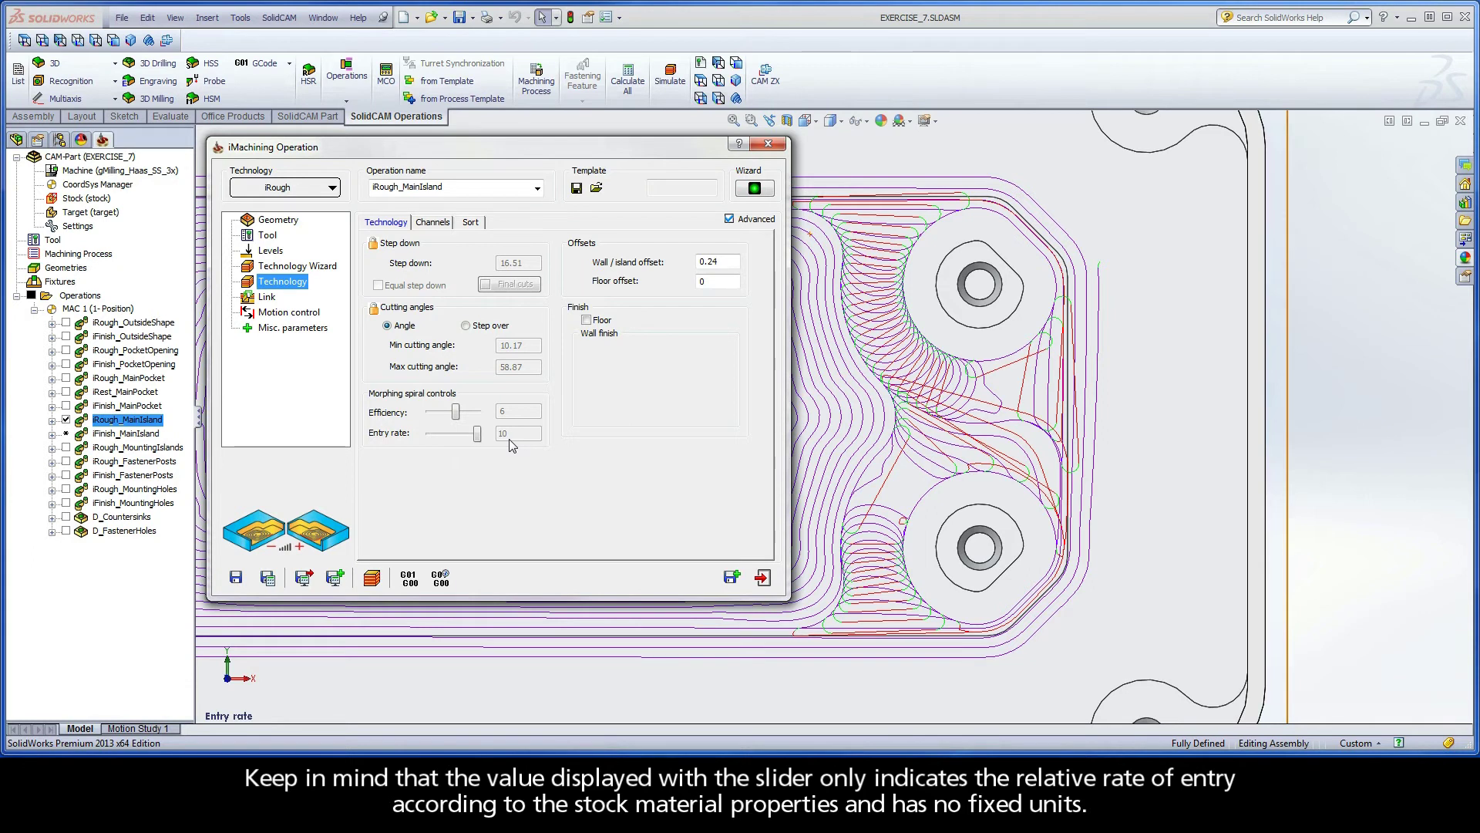
Step: In the Channels settings and Channels view, set Island moating to Off and recalculate
{"action": "left_click", "coordinate": [432, 223]}
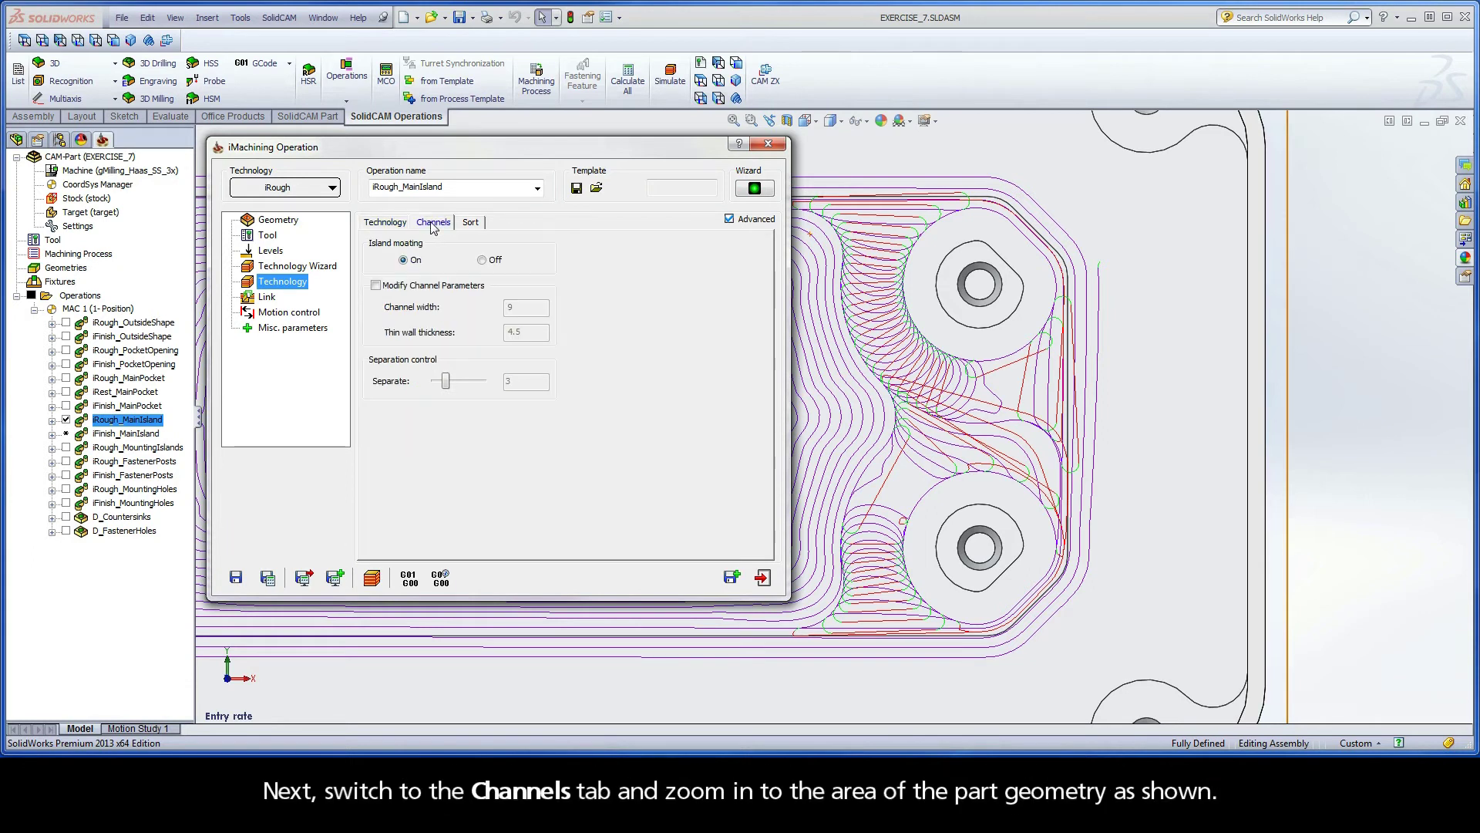
{"action": "left_click", "coordinate": [805, 120]}
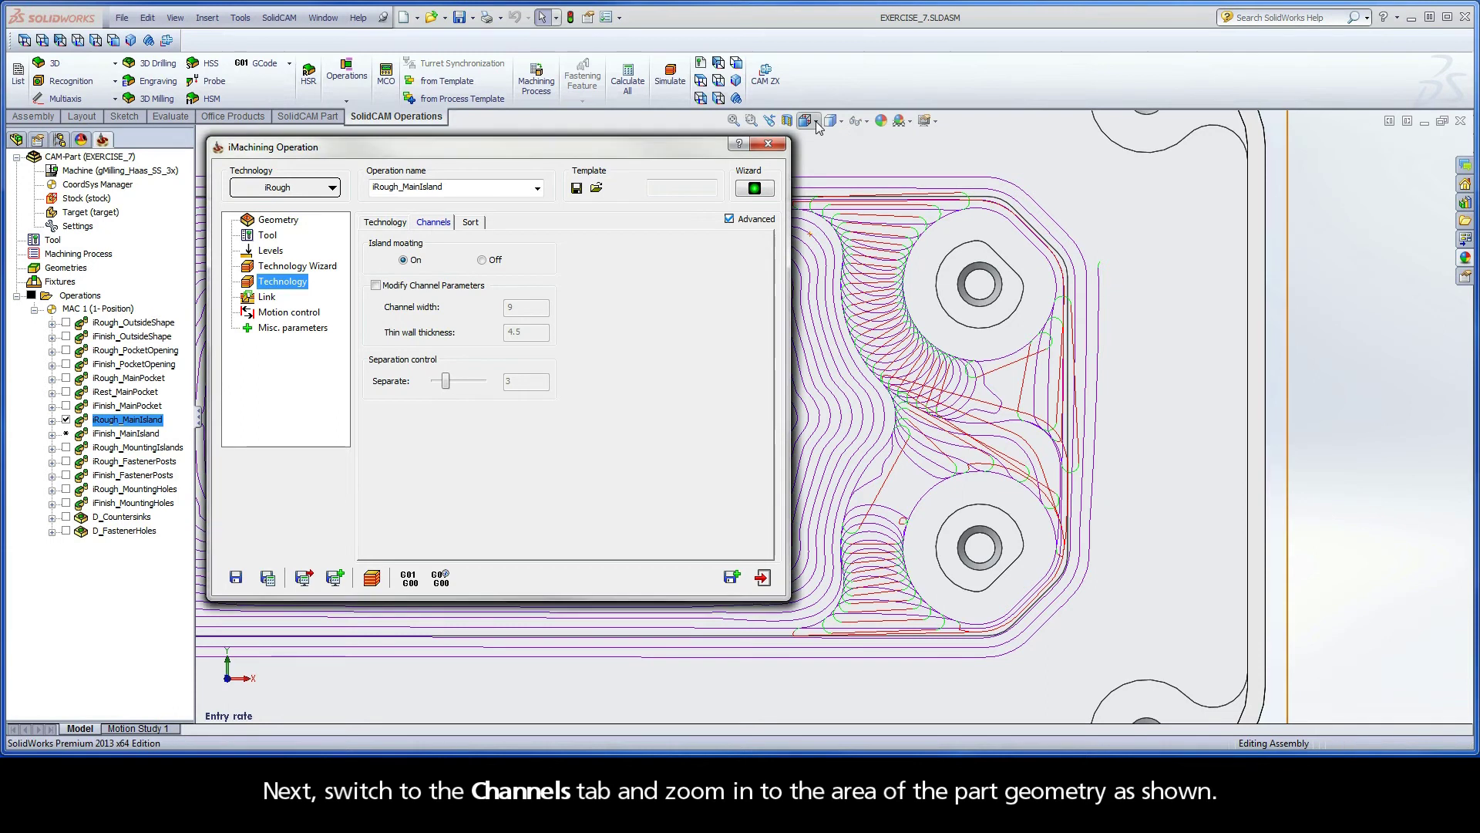
{"action": "left_click", "coordinate": [811, 219]}
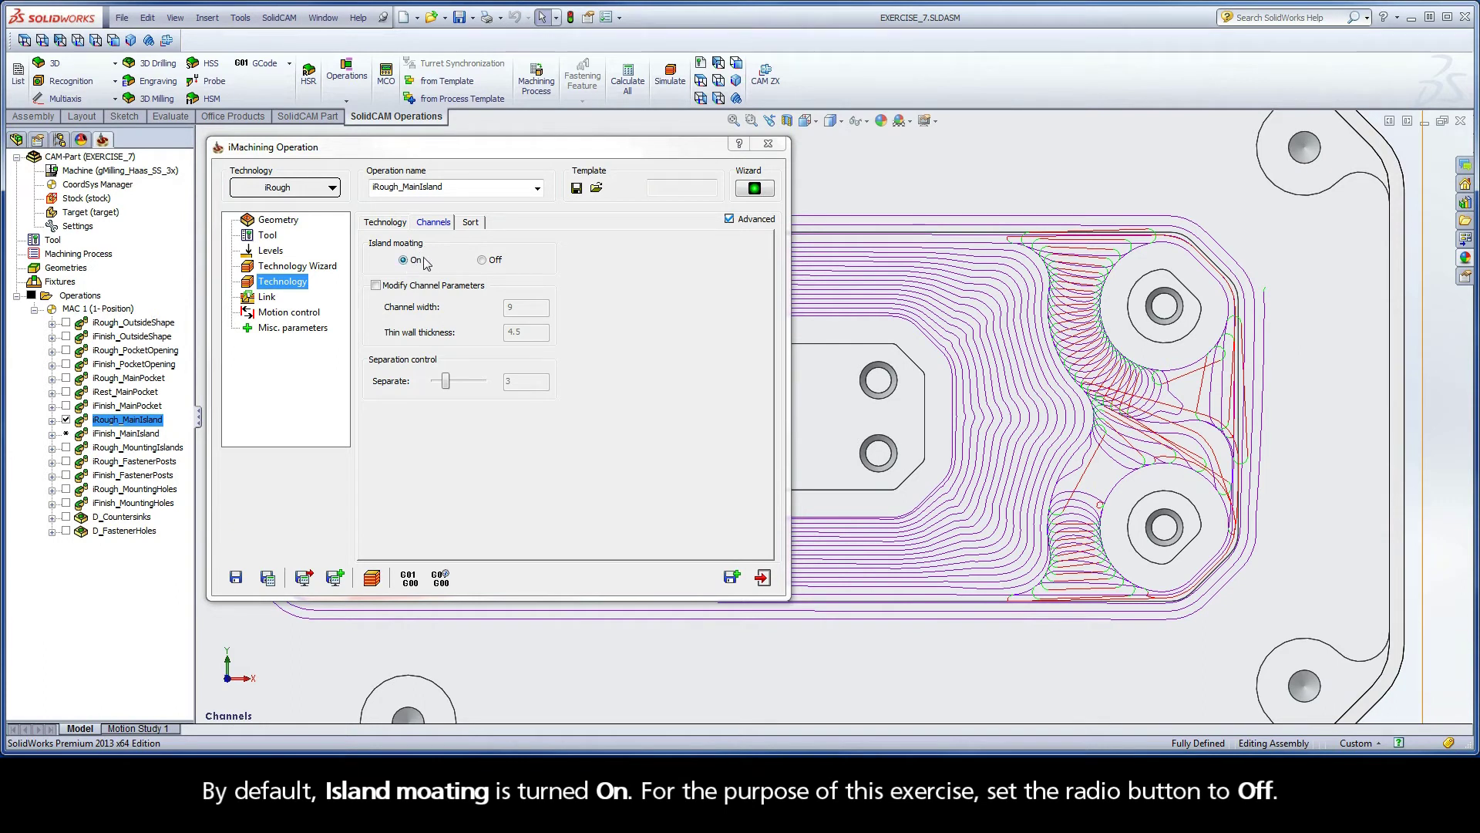
{"action": "left_click", "coordinate": [482, 260]}
{"action": "left_click", "coordinate": [268, 578]}
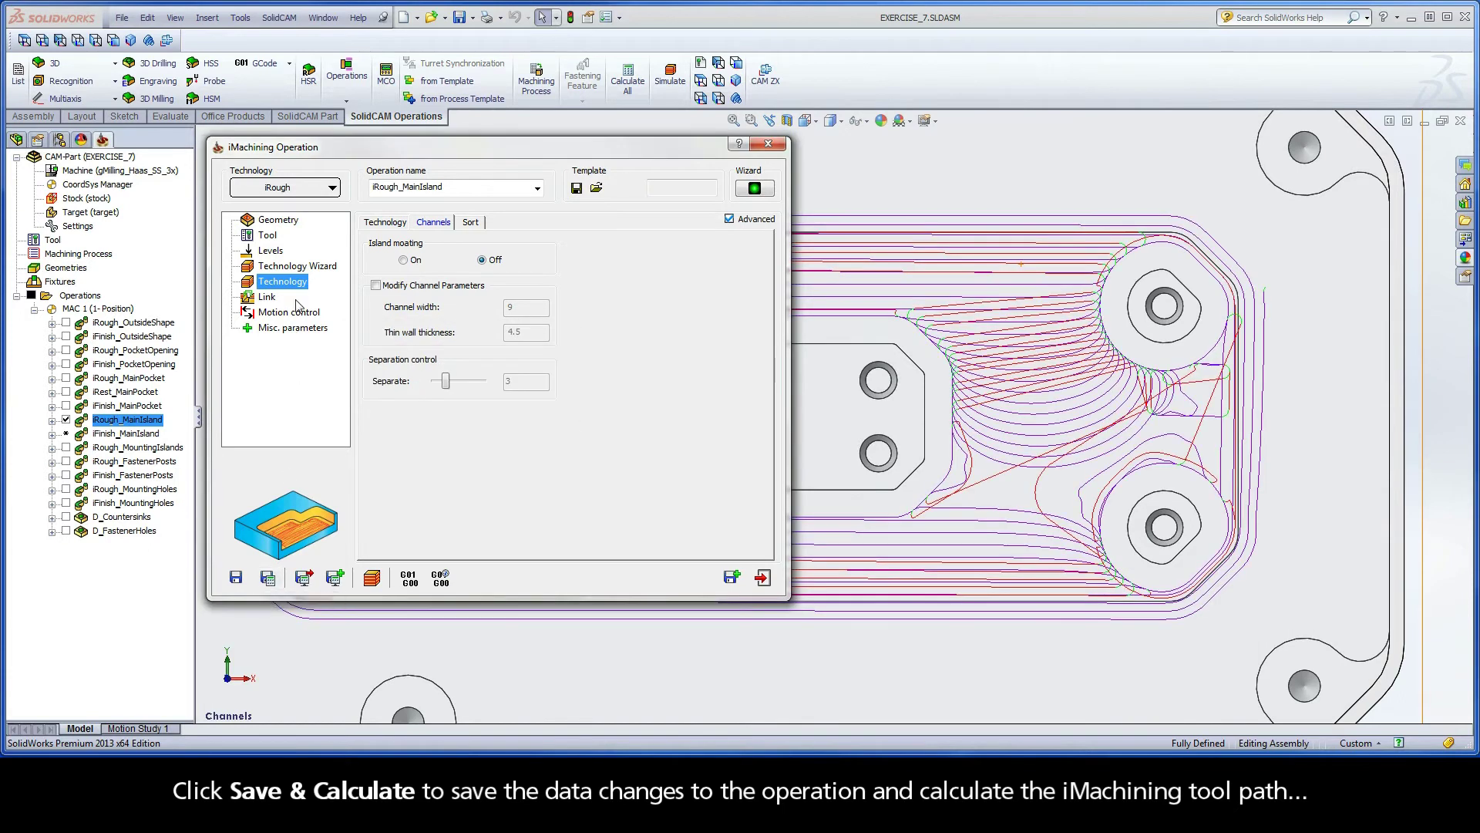
Step: Roll up the dialog to inspect the toolpath, then set Island moating back On and recalculate
{"action": "double_click", "coordinate": [321, 150]}
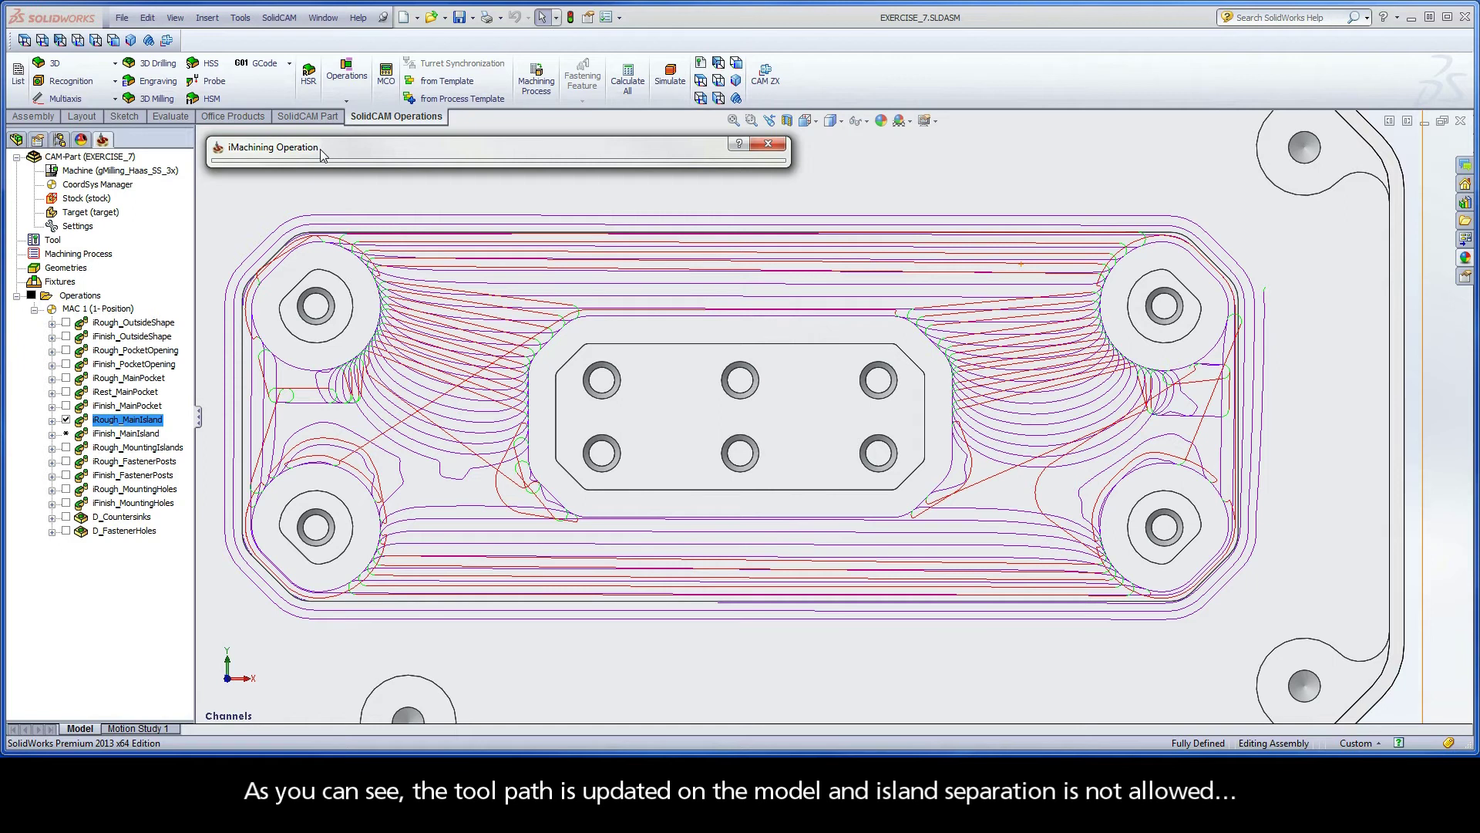
{"action": "left_click", "coordinate": [321, 150]}
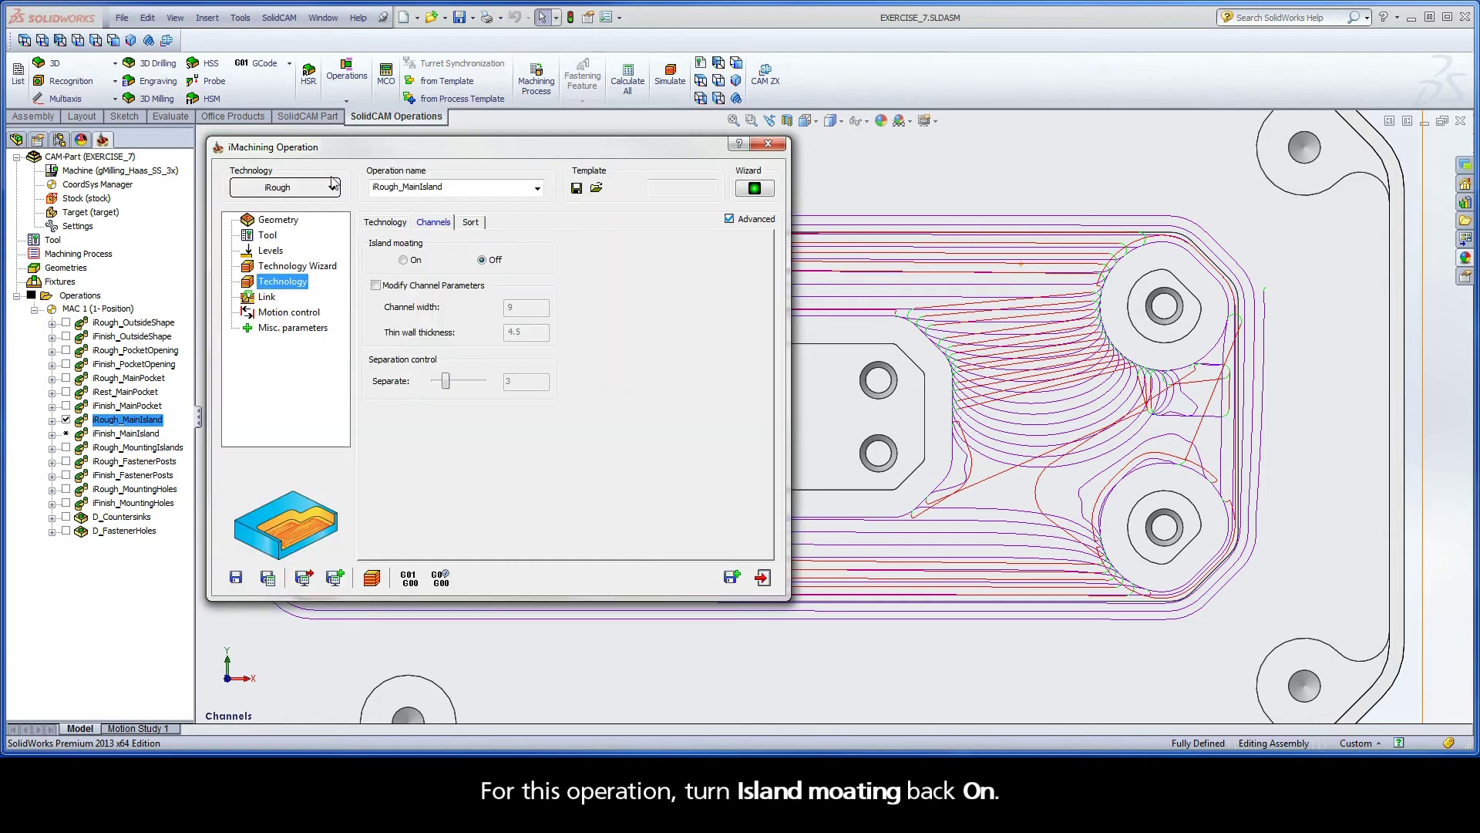
{"action": "left_click", "coordinate": [408, 265]}
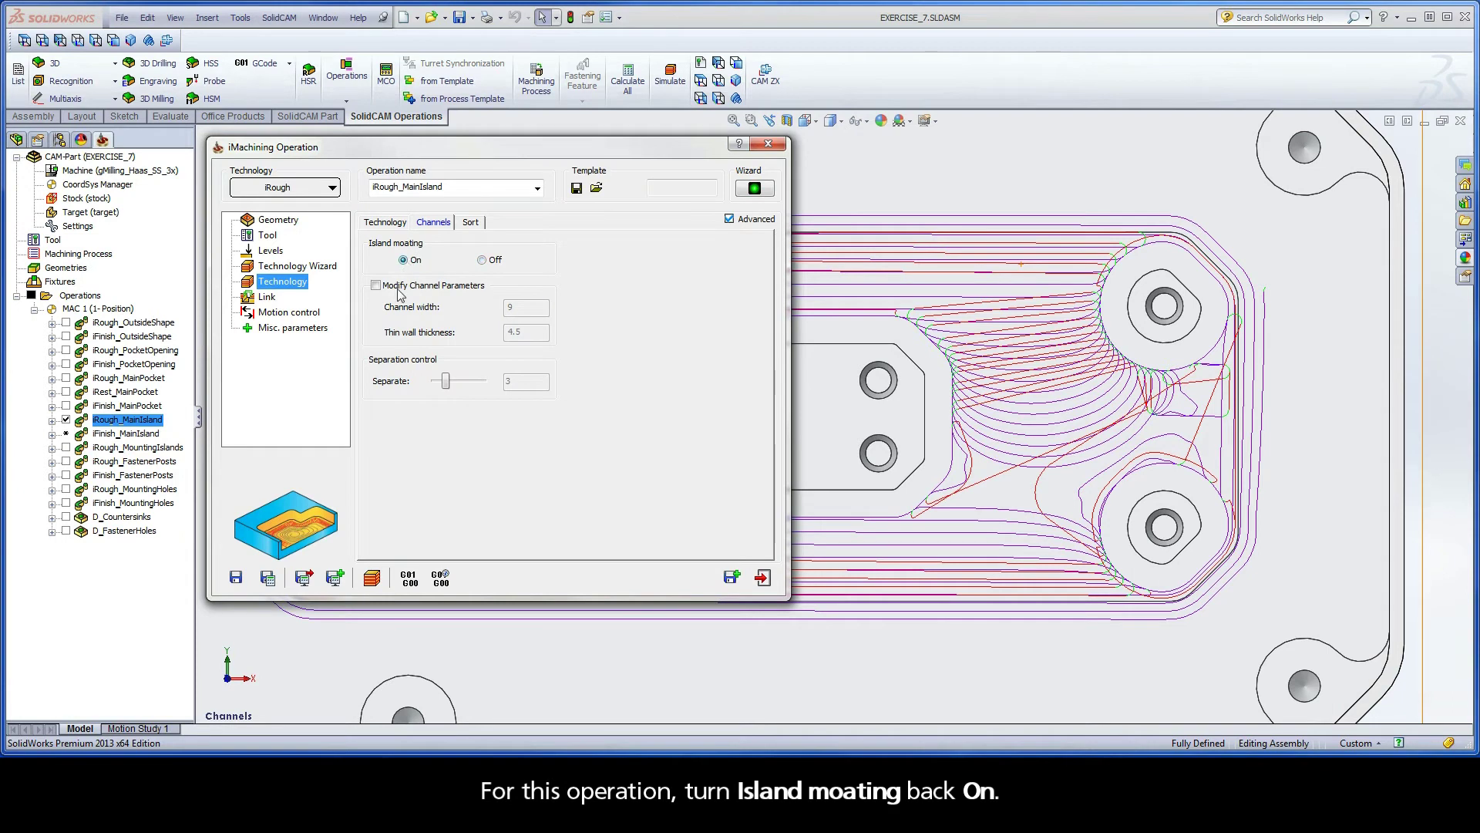
{"action": "left_click", "coordinate": [268, 578]}
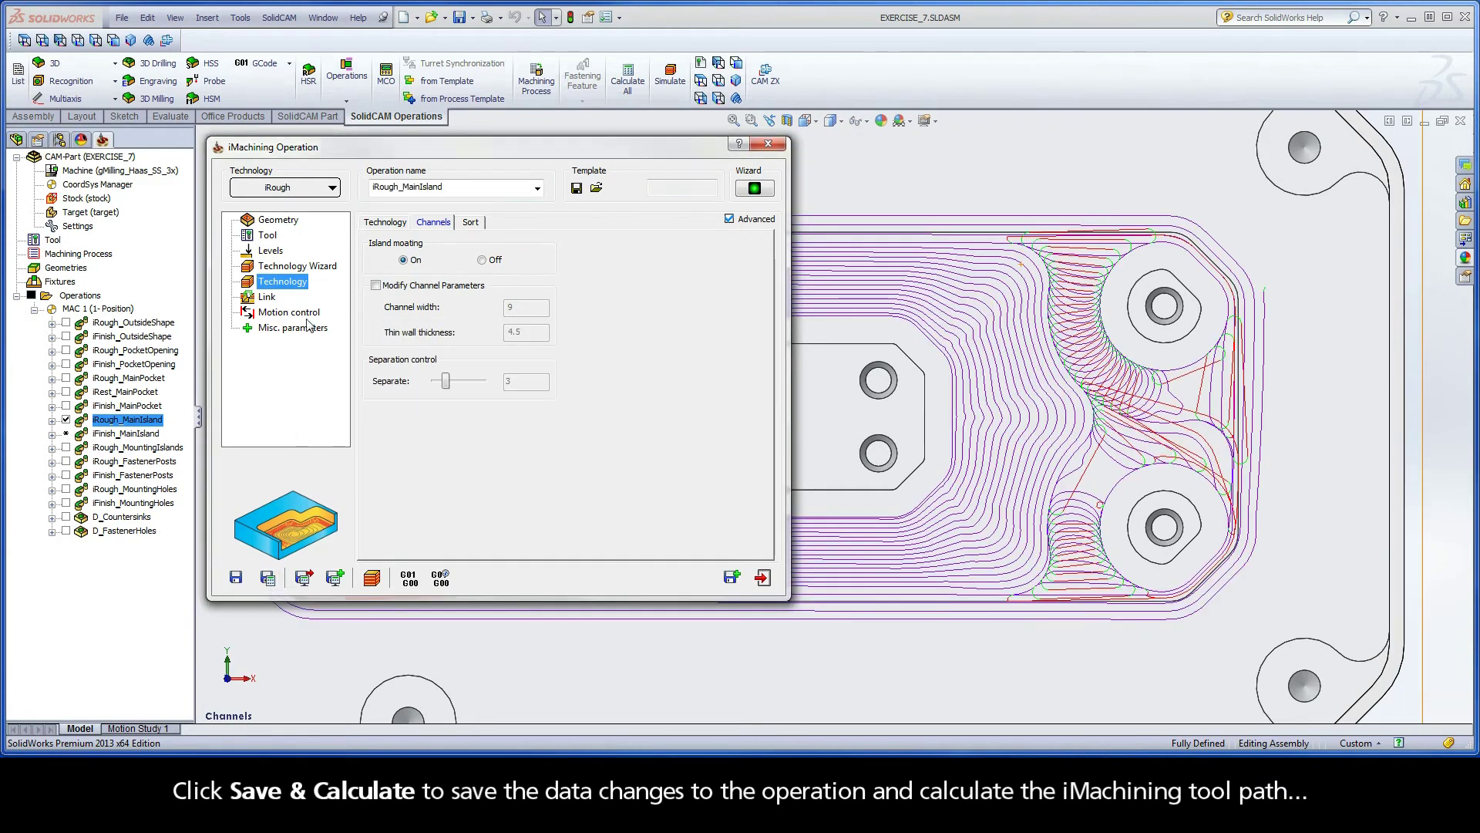
{"action": "double_click", "coordinate": [324, 151]}
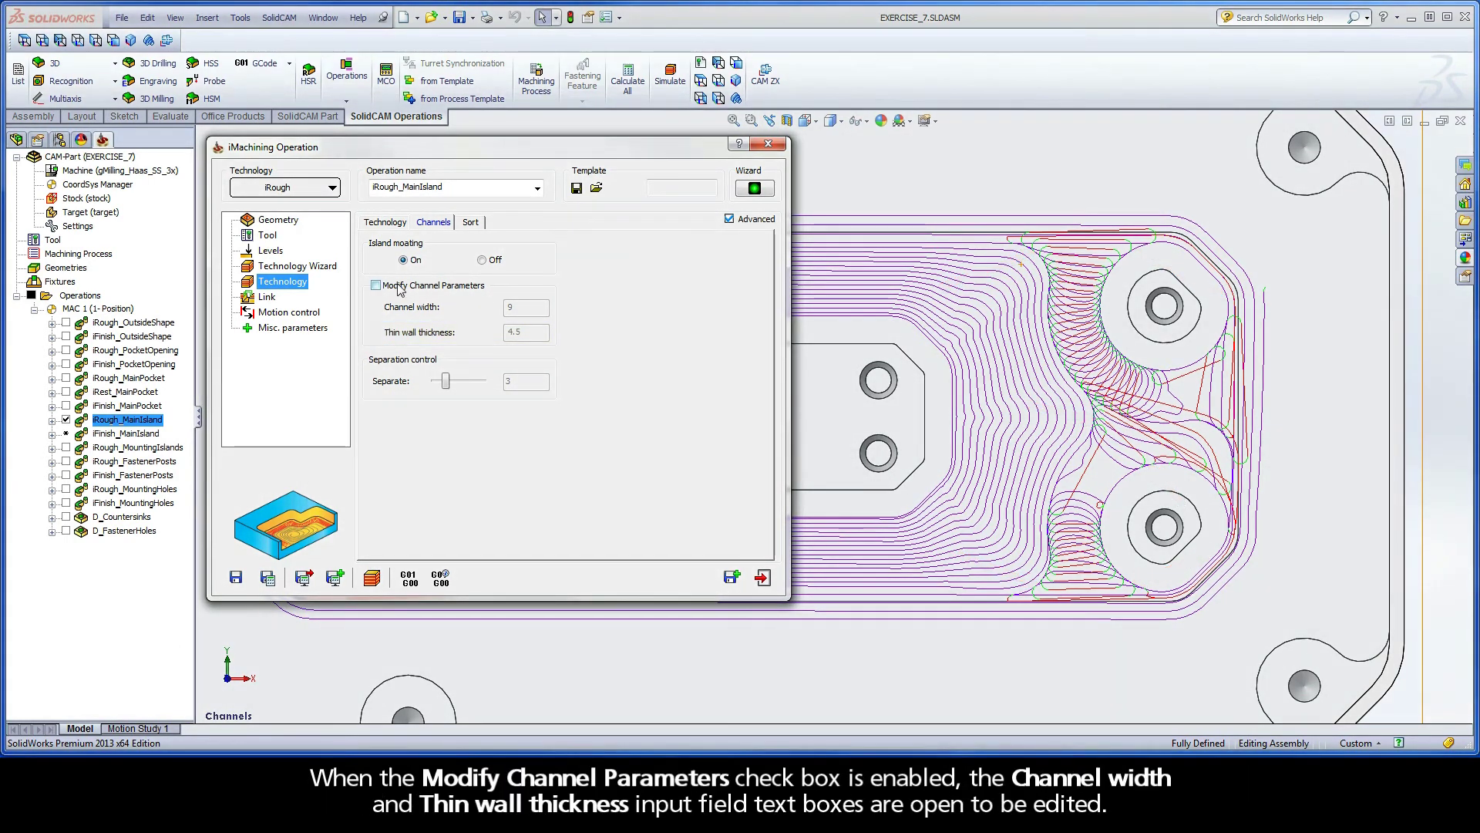
{"action": "left_click", "coordinate": [376, 285]}
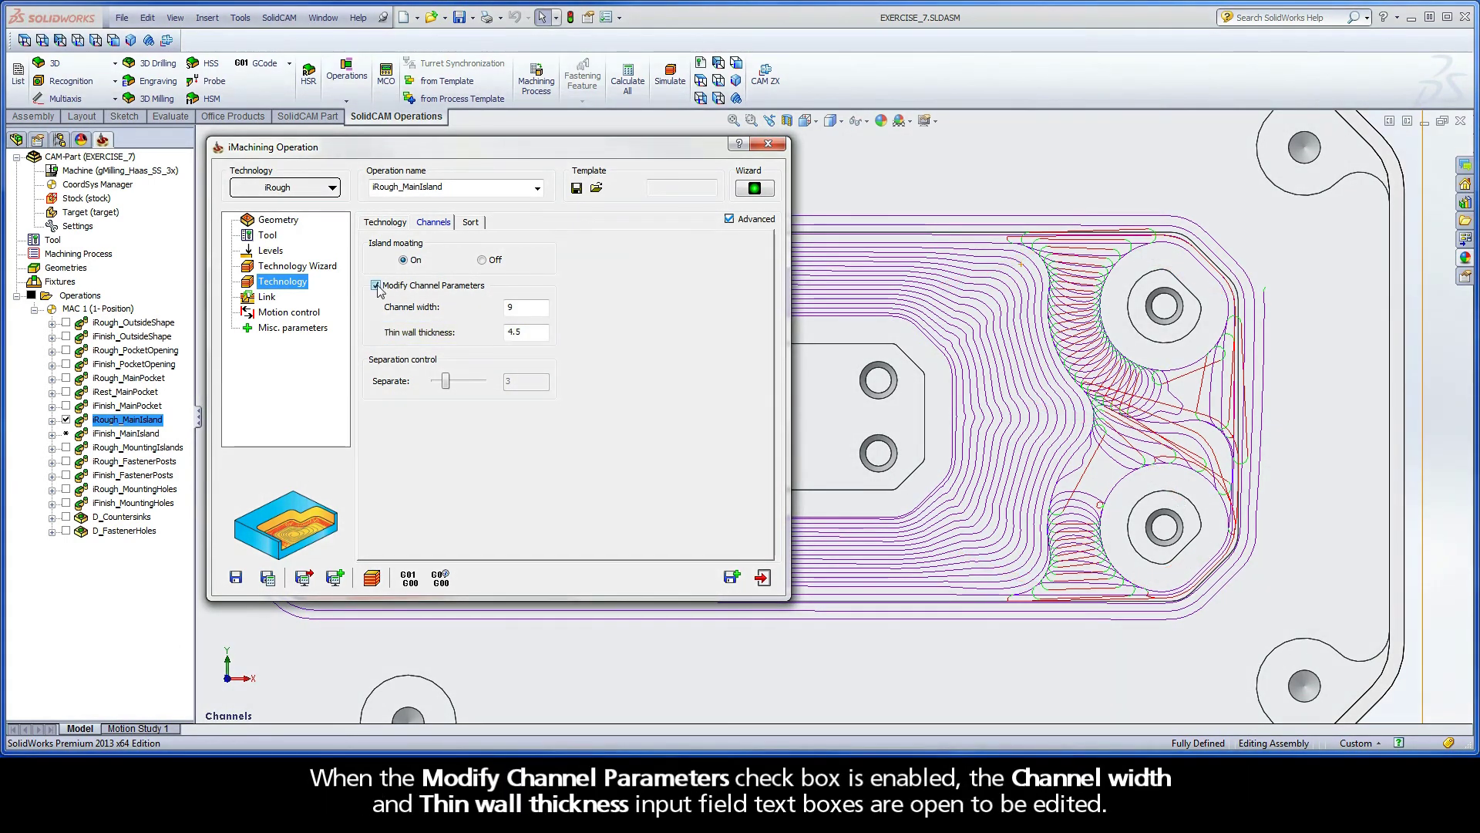
{"action": "double_click", "coordinate": [514, 307]}
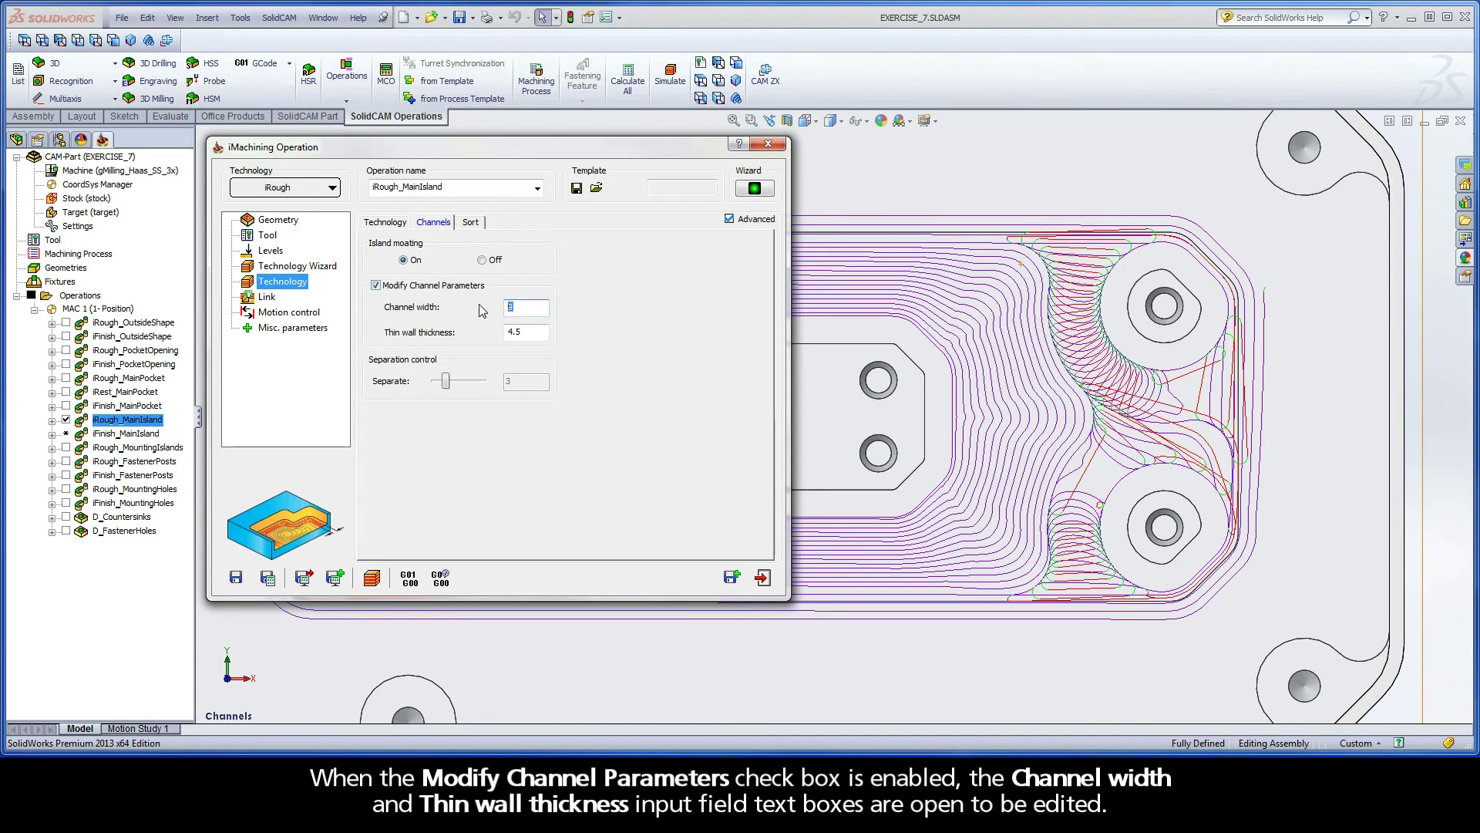
{"action": "key", "text": "Tab"}
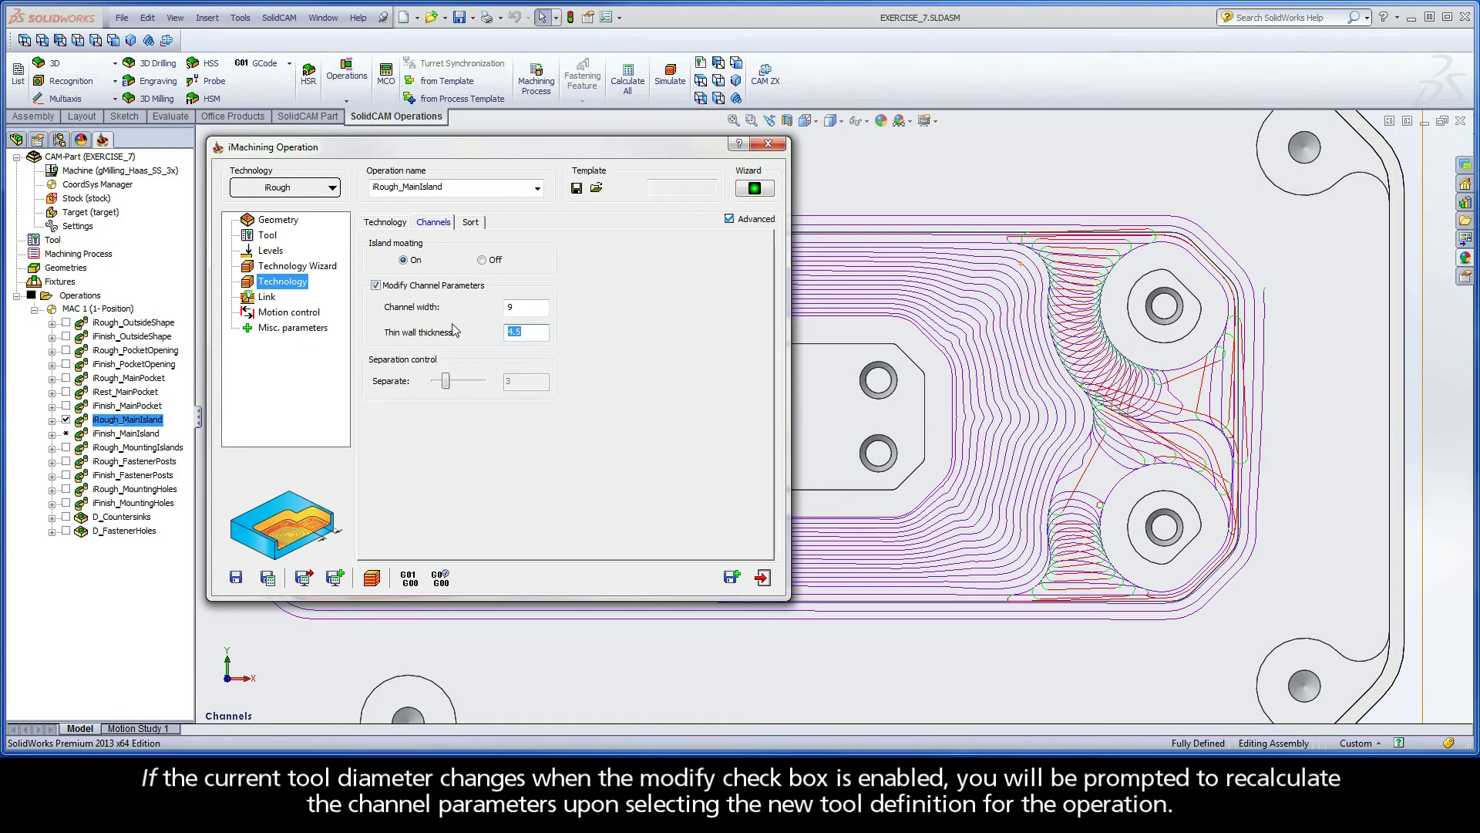
{"action": "left_click", "coordinate": [273, 241]}
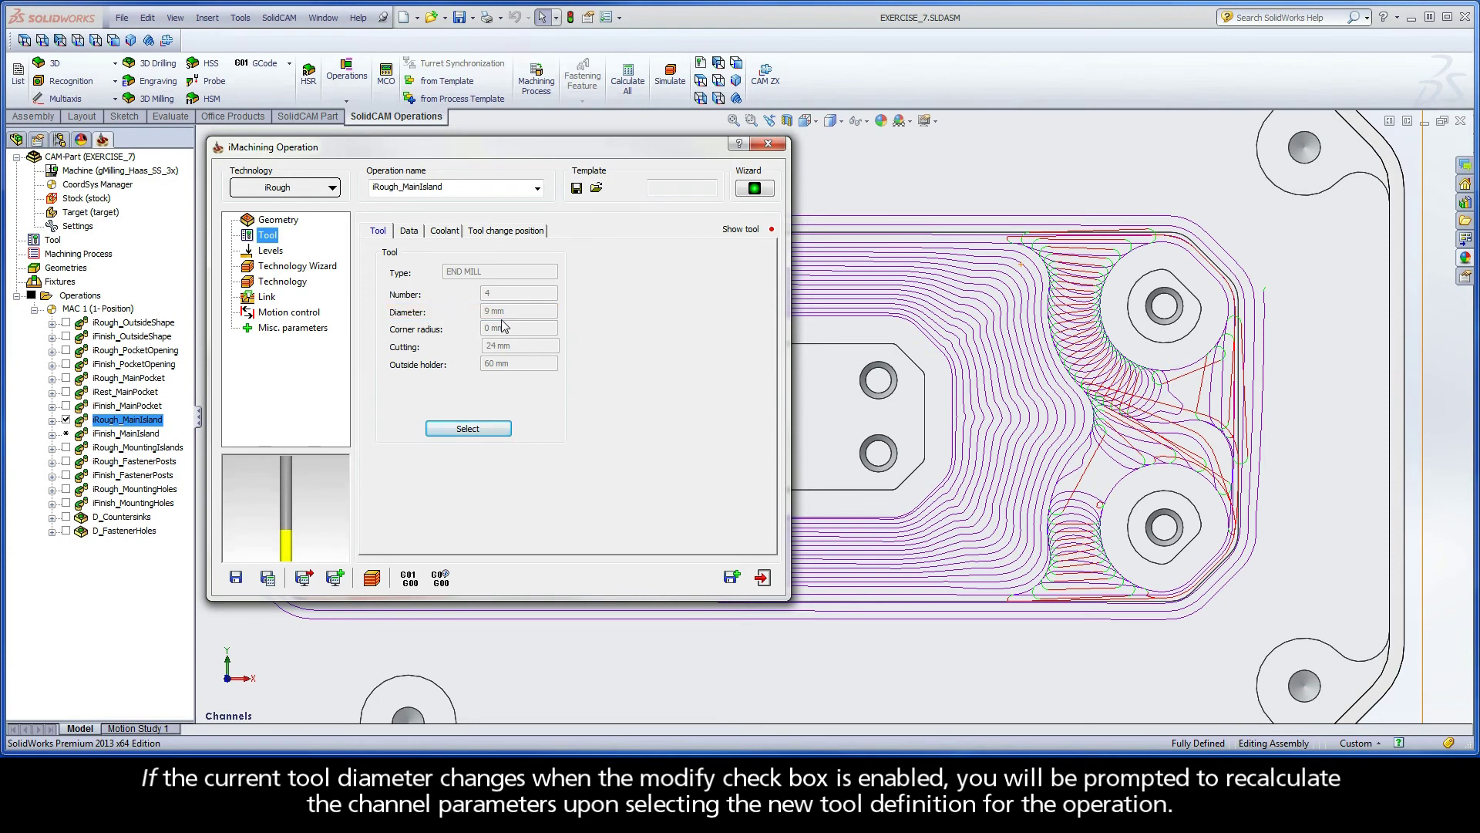
{"action": "left_click", "coordinate": [284, 282]}
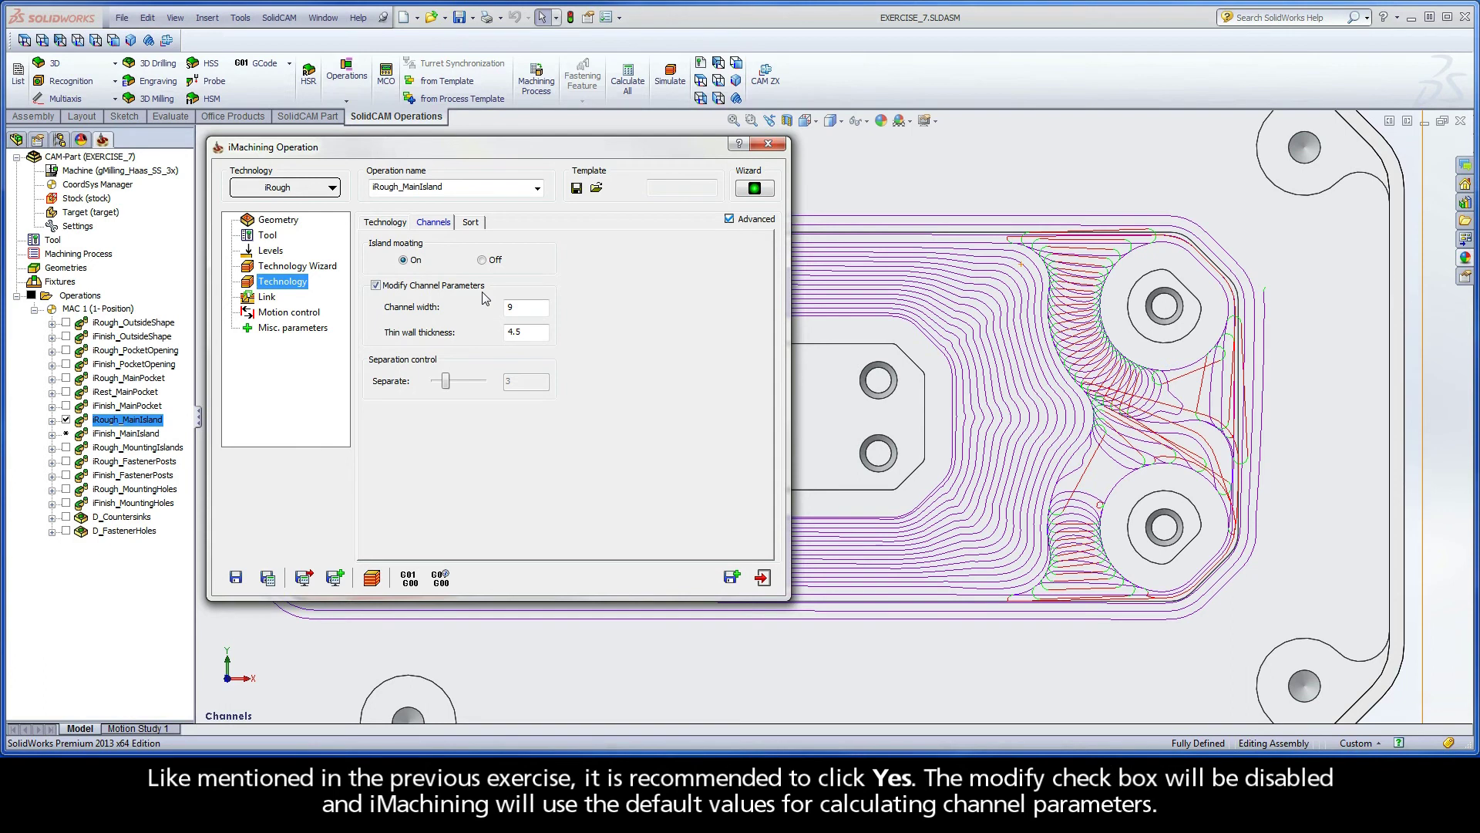
{"action": "left_click", "coordinate": [376, 287]}
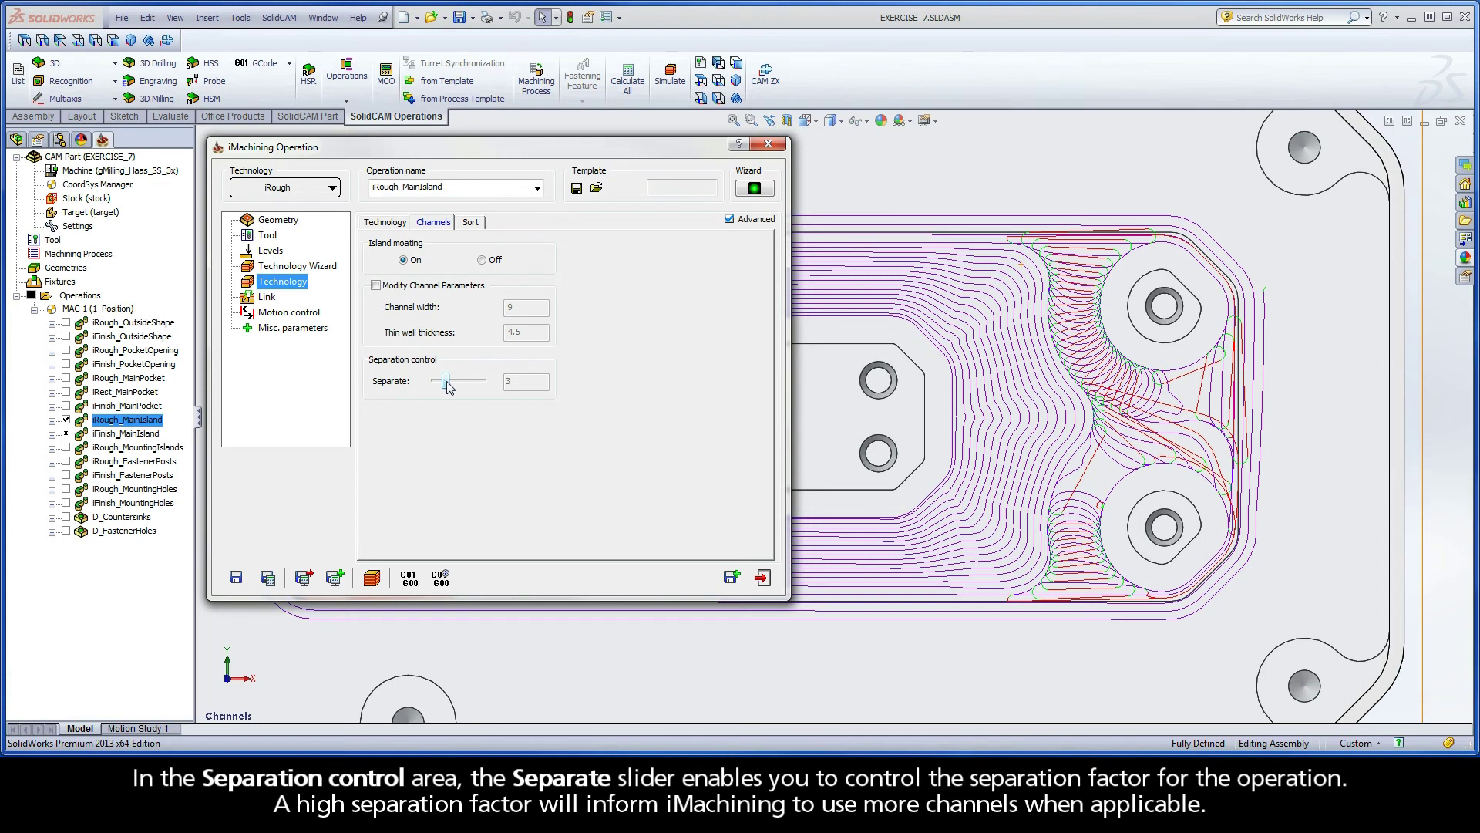
Step: Try a separation factor of 10, restore it to 3, review Sort options, and exit the dialog
{"action": "left_click_drag", "start_coordinate": [448, 387], "coordinate": [487, 389]}
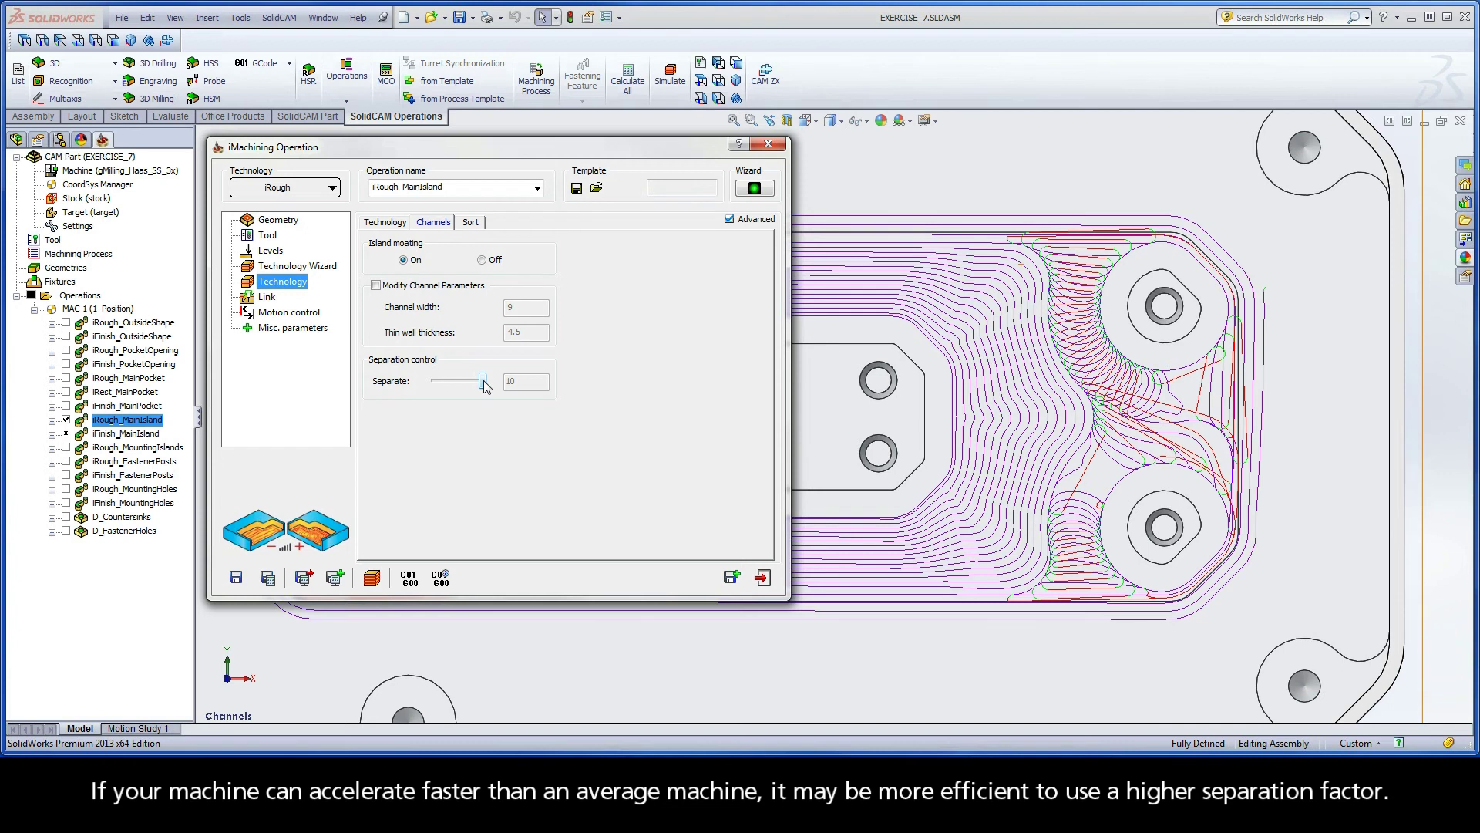
{"action": "left_click_drag", "start_coordinate": [485, 386], "coordinate": [448, 385]}
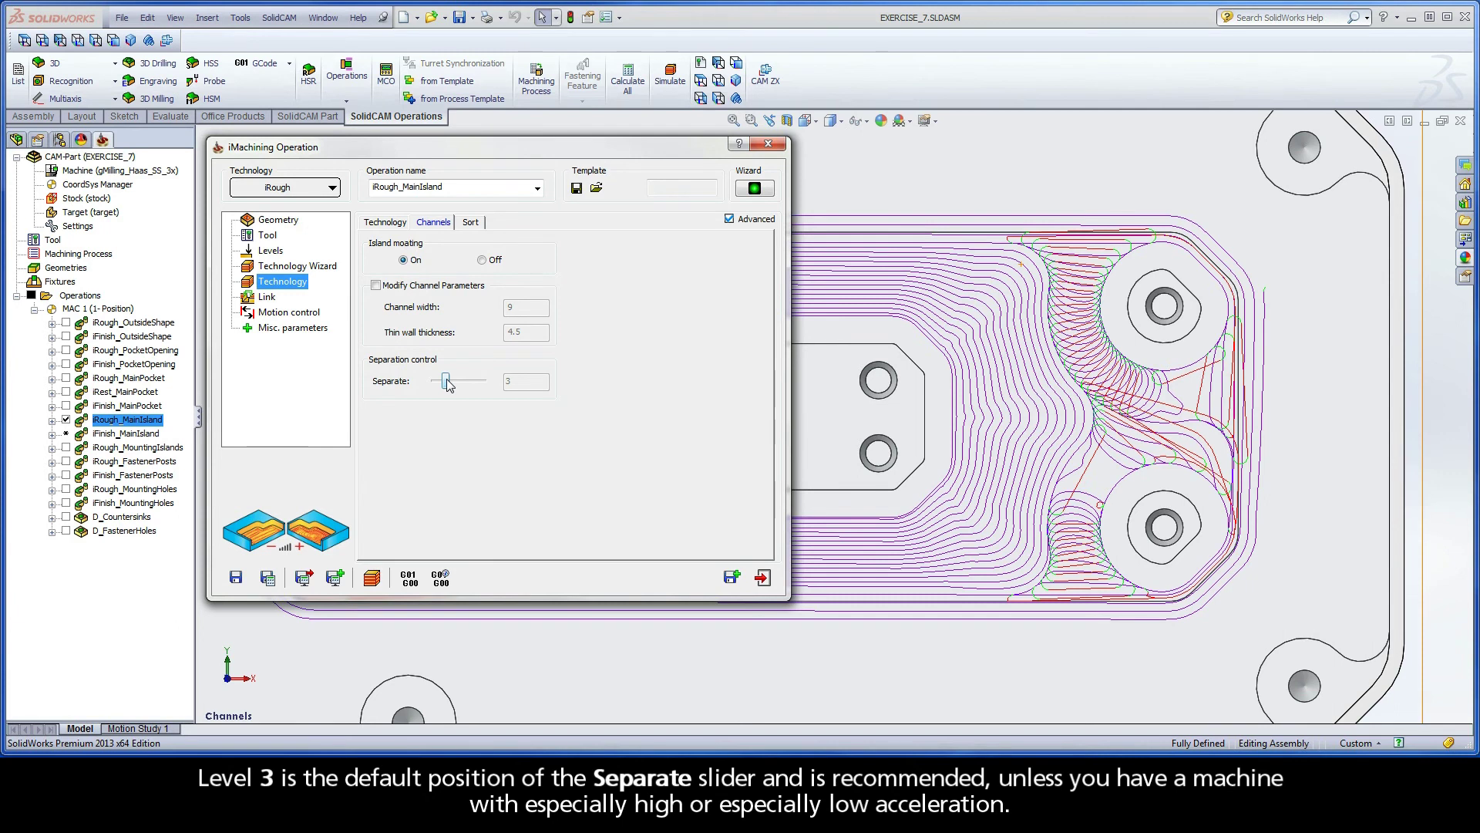
{"action": "left_click", "coordinate": [469, 223]}
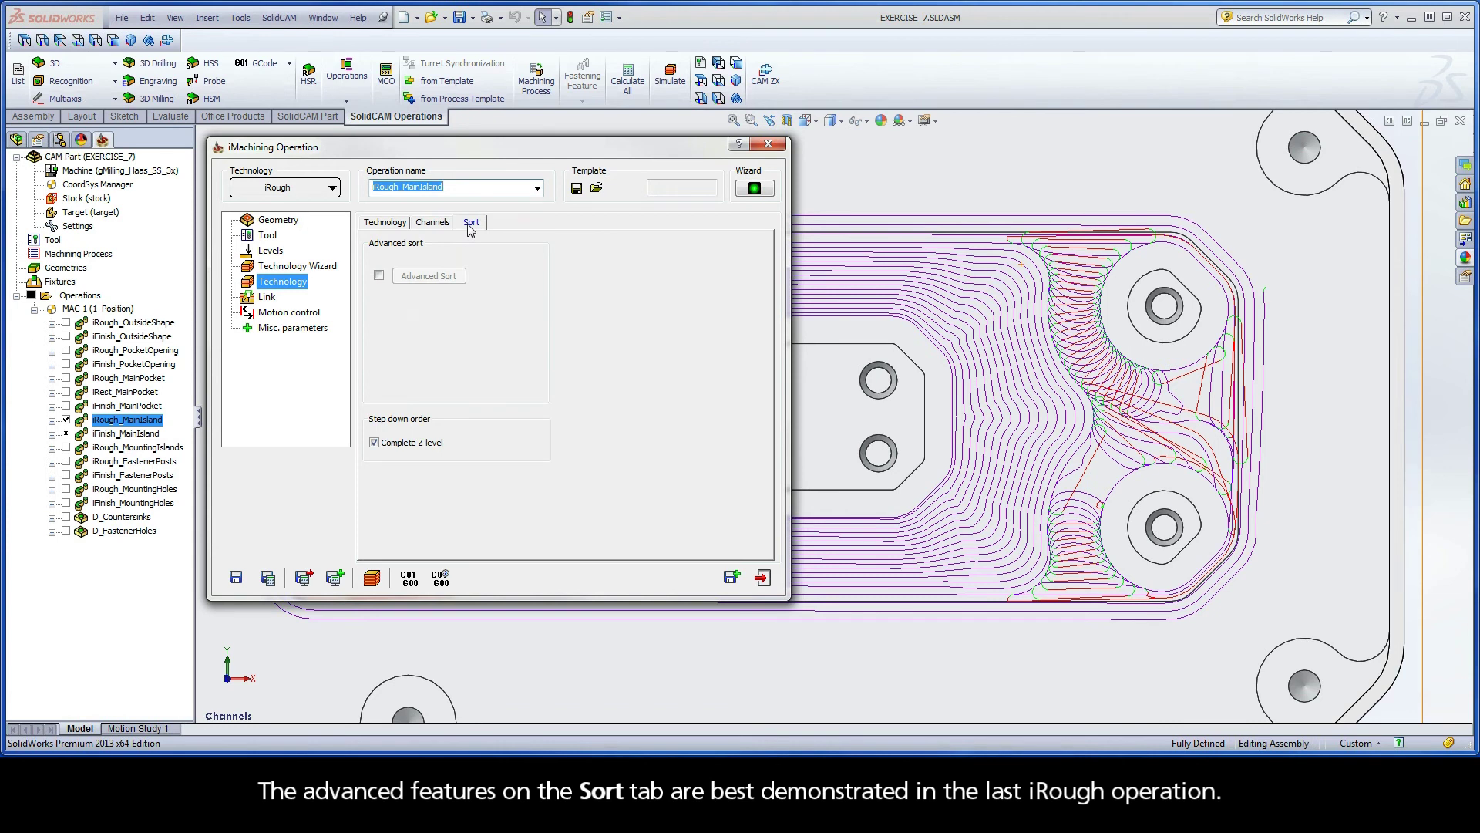
{"action": "left_click", "coordinate": [763, 579]}
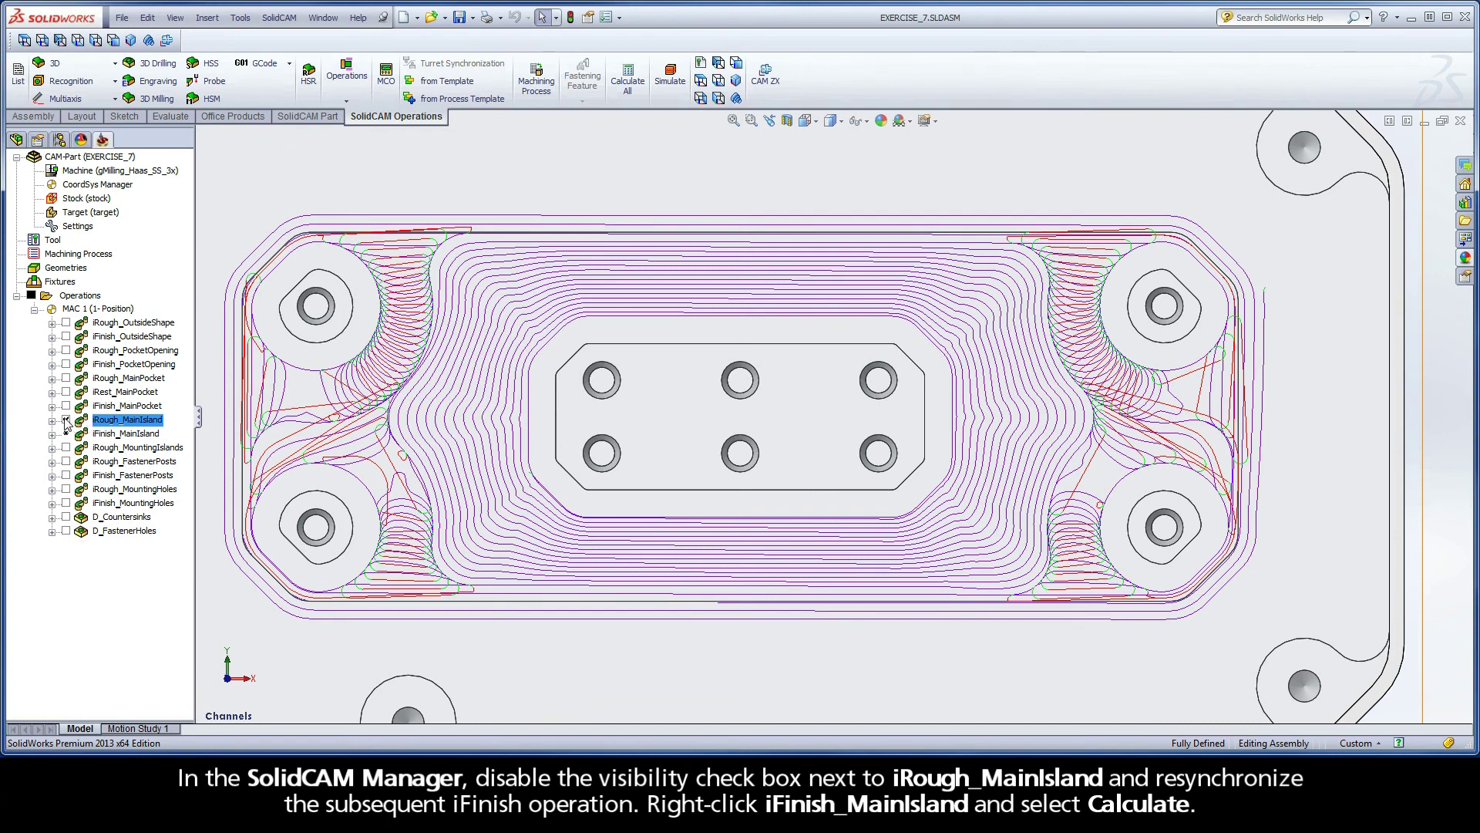
Step: Hide the iRough_MainIsland toolpath and recalculate the iFinish_MainIsland operation
{"action": "left_click", "coordinate": [65, 420]}
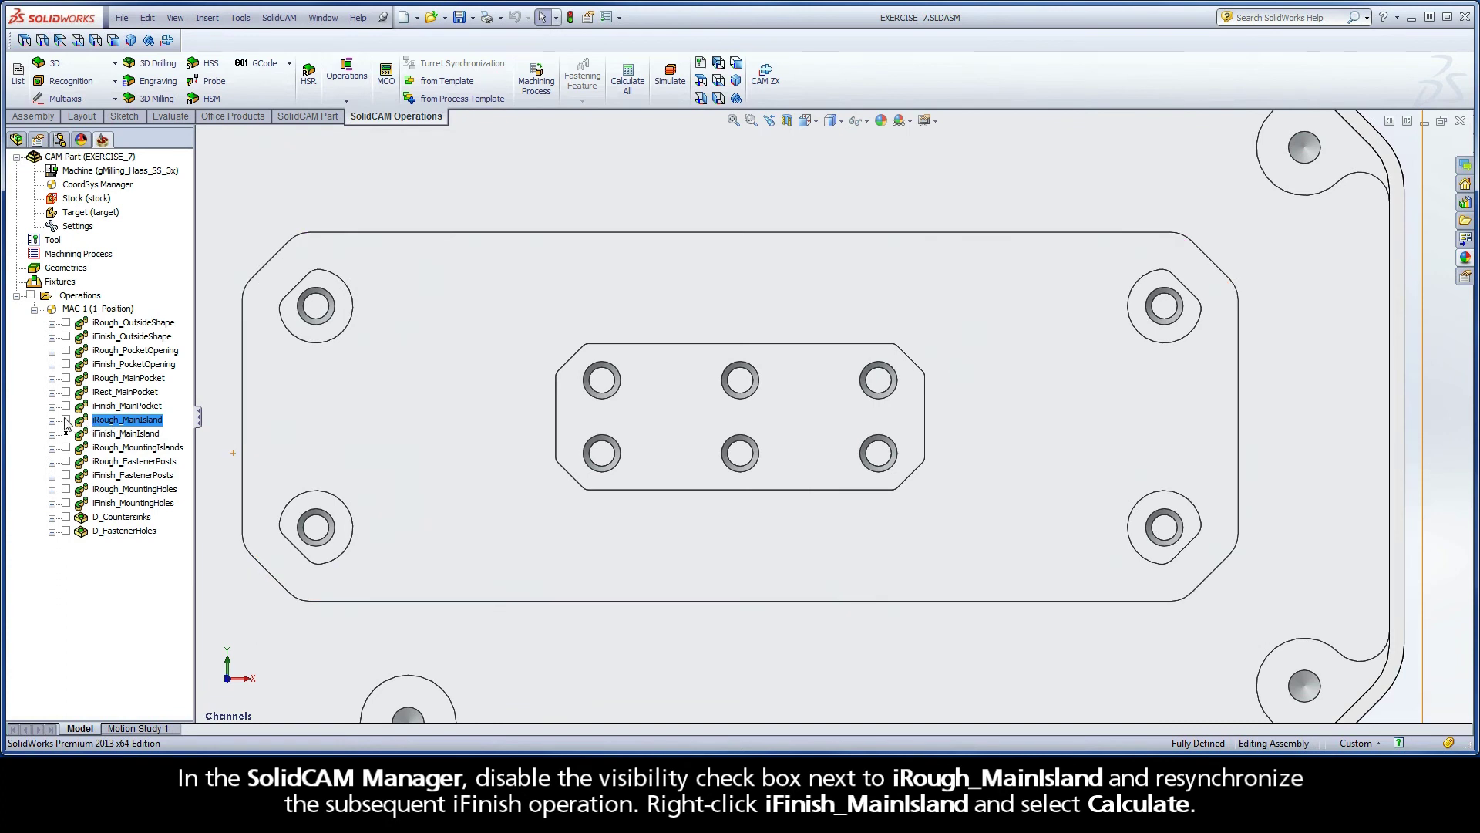
{"action": "right_click", "coordinate": [124, 437]}
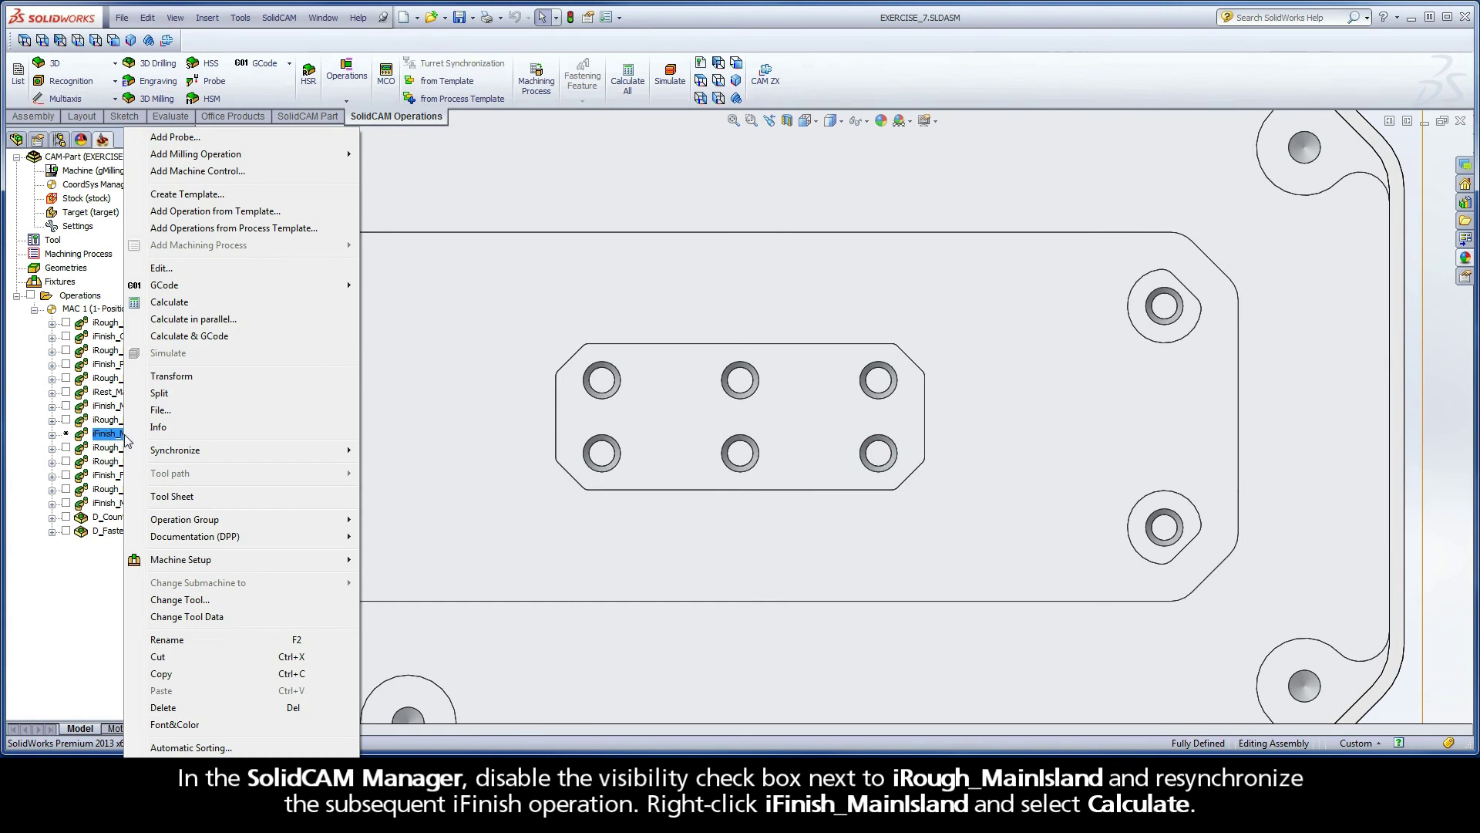
{"action": "left_click", "coordinate": [134, 303]}
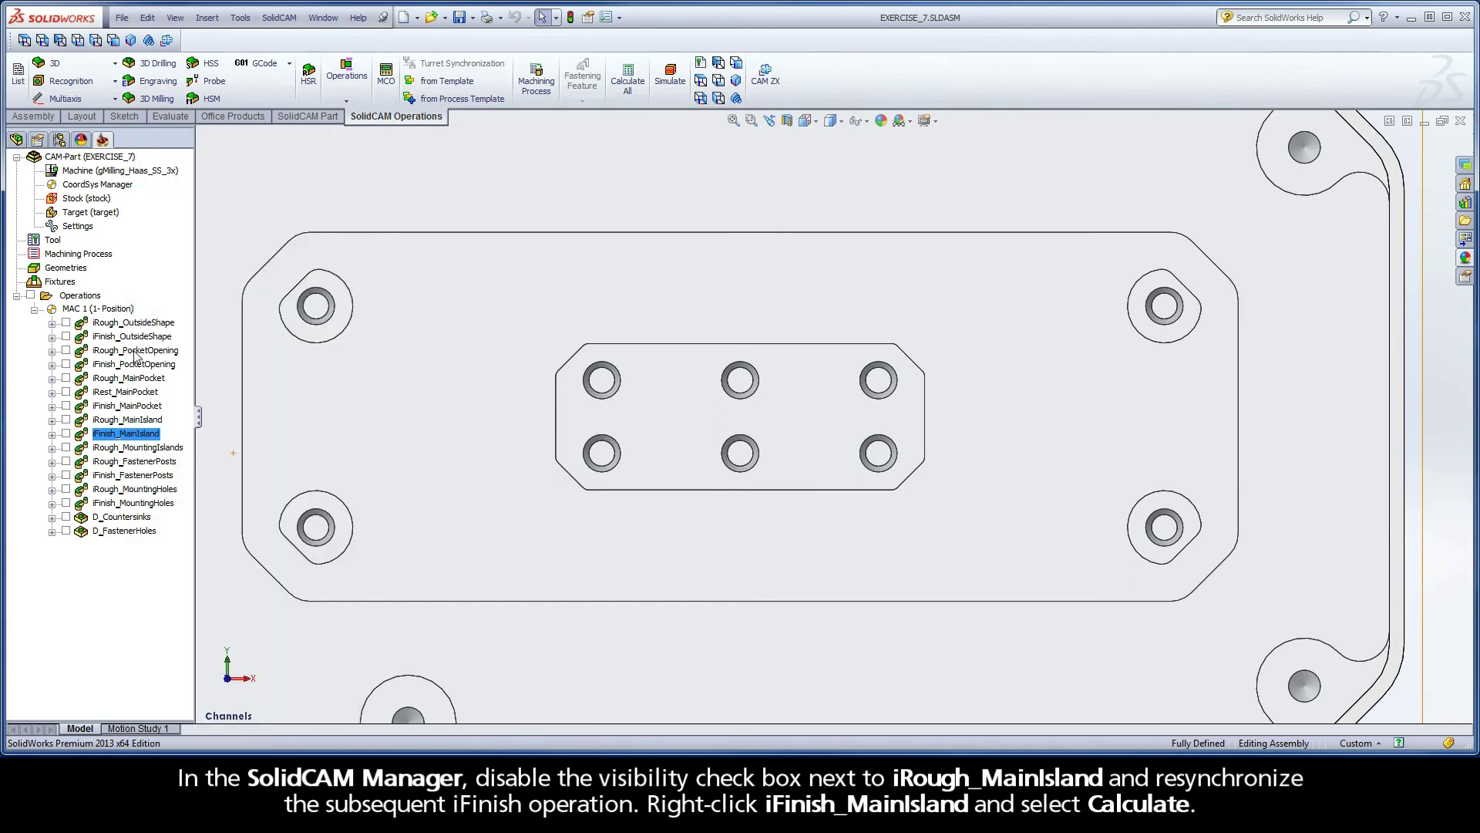
Step: Edit iRough_MountingHoles at its Technology Sort options and display its toolpath on the model
{"action": "double_click", "coordinate": [136, 490]}
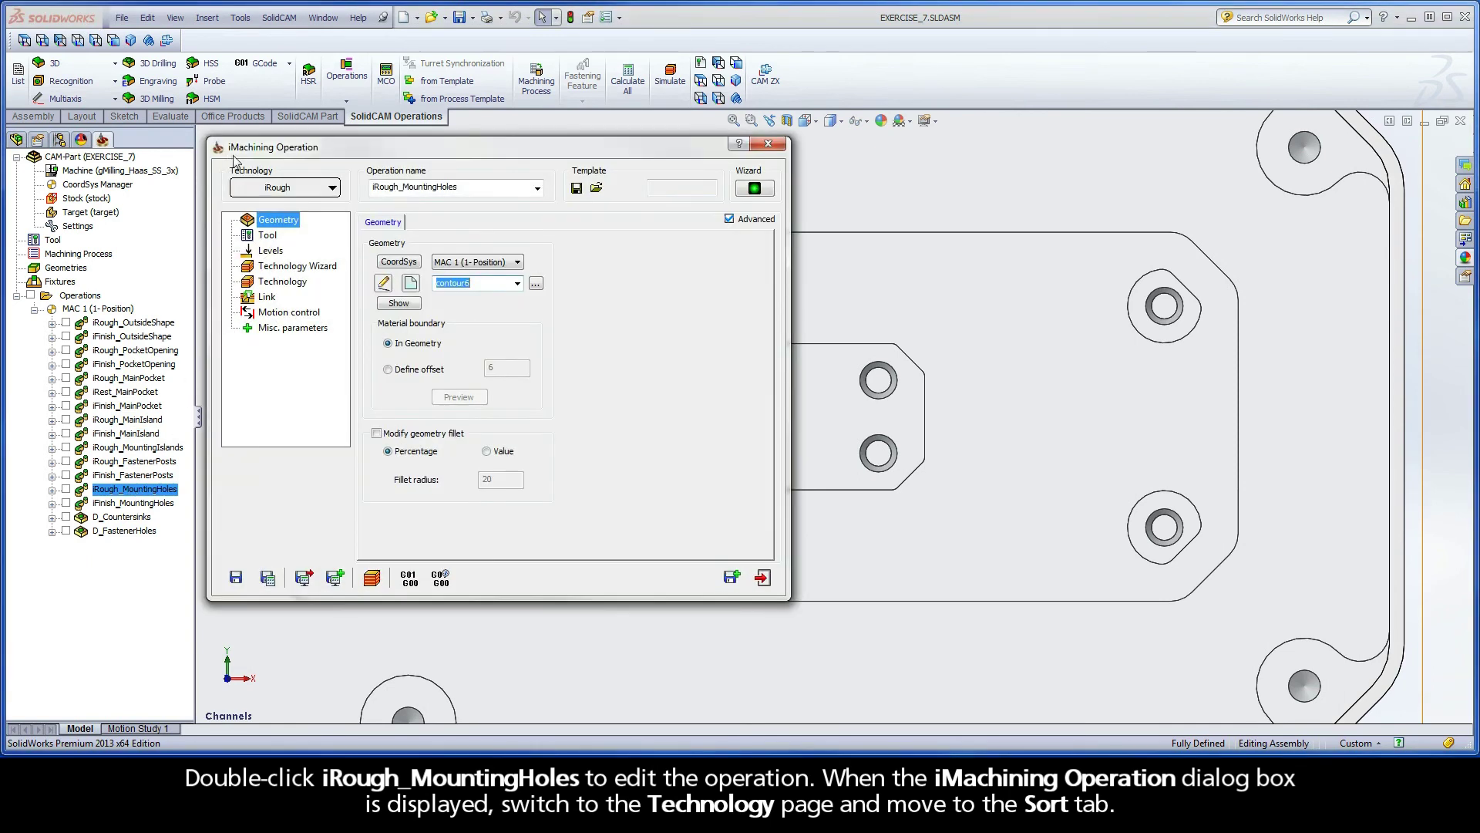
{"action": "left_click", "coordinate": [299, 283]}
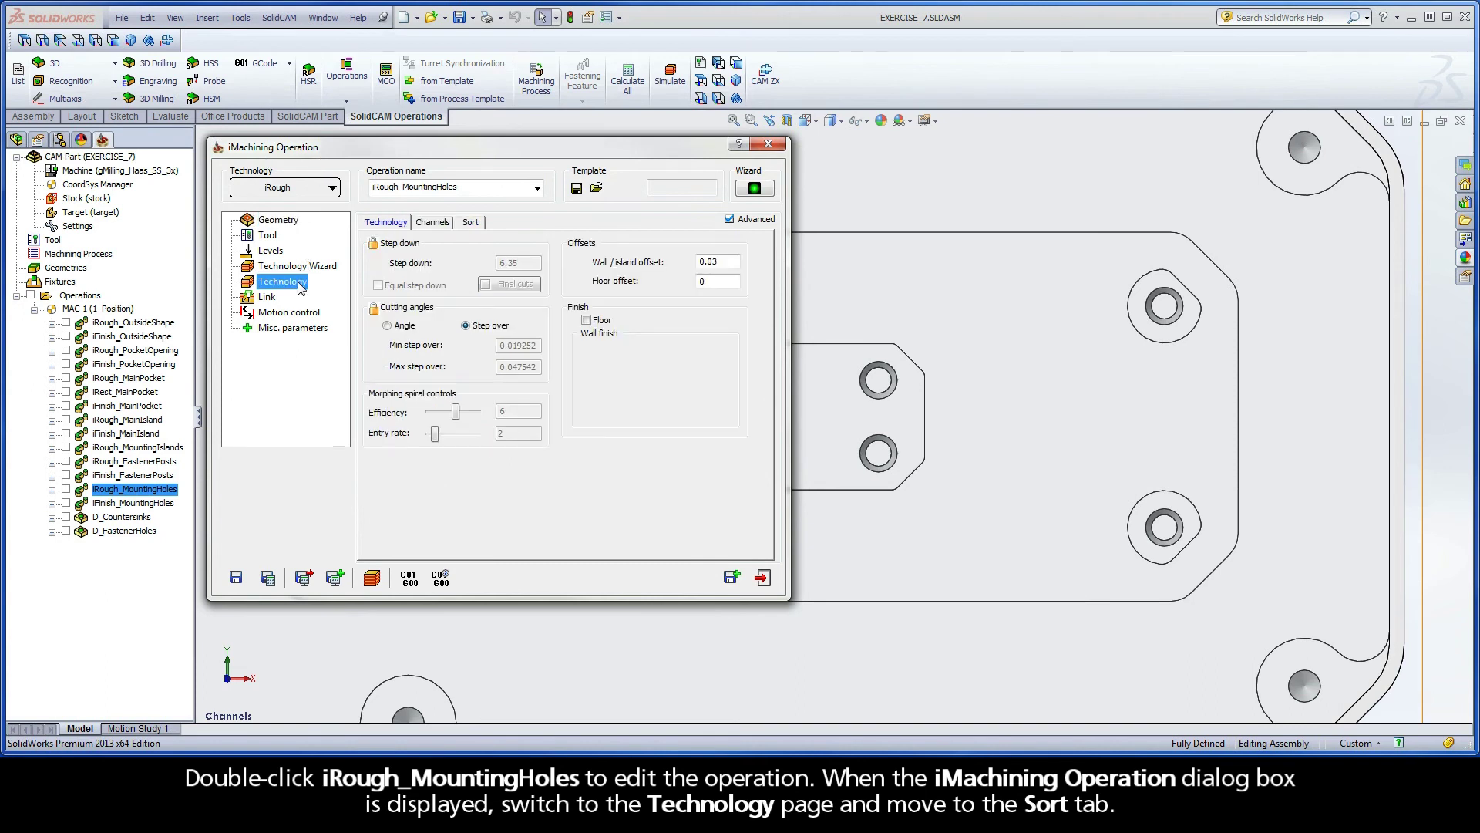
{"action": "left_click", "coordinate": [471, 223]}
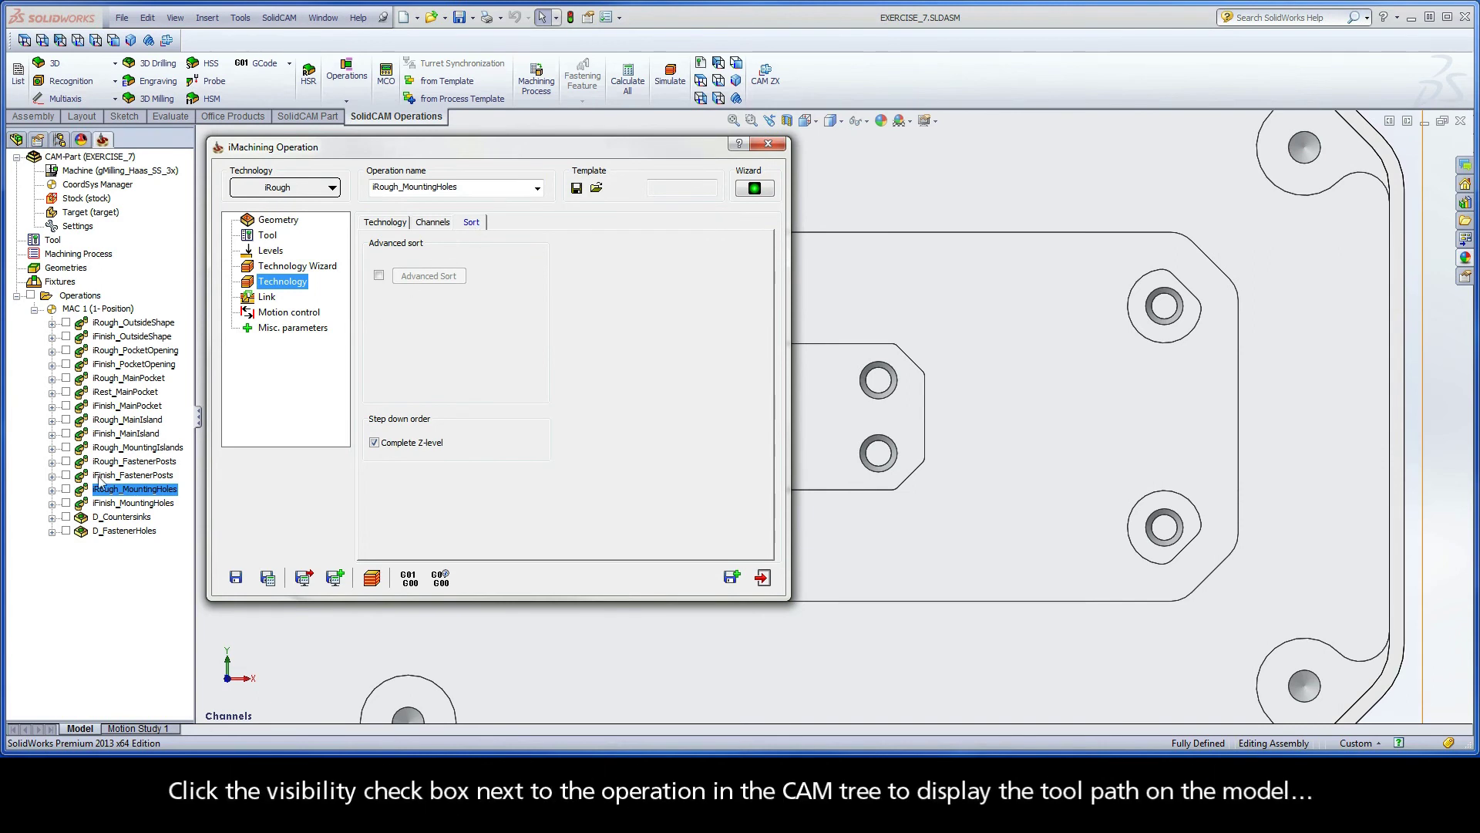
{"action": "left_click", "coordinate": [66, 489]}
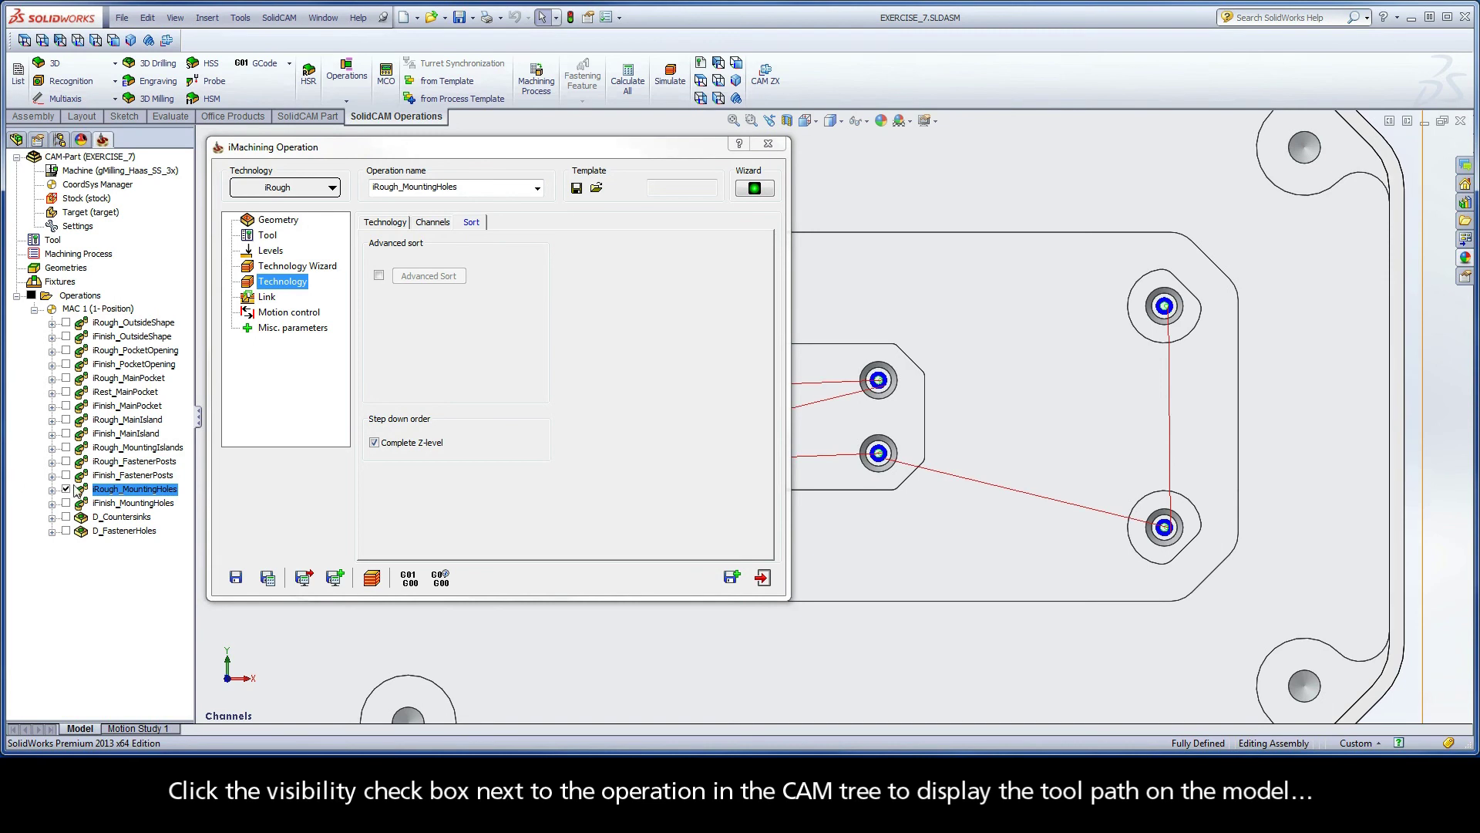
{"action": "double_click", "coordinate": [327, 150]}
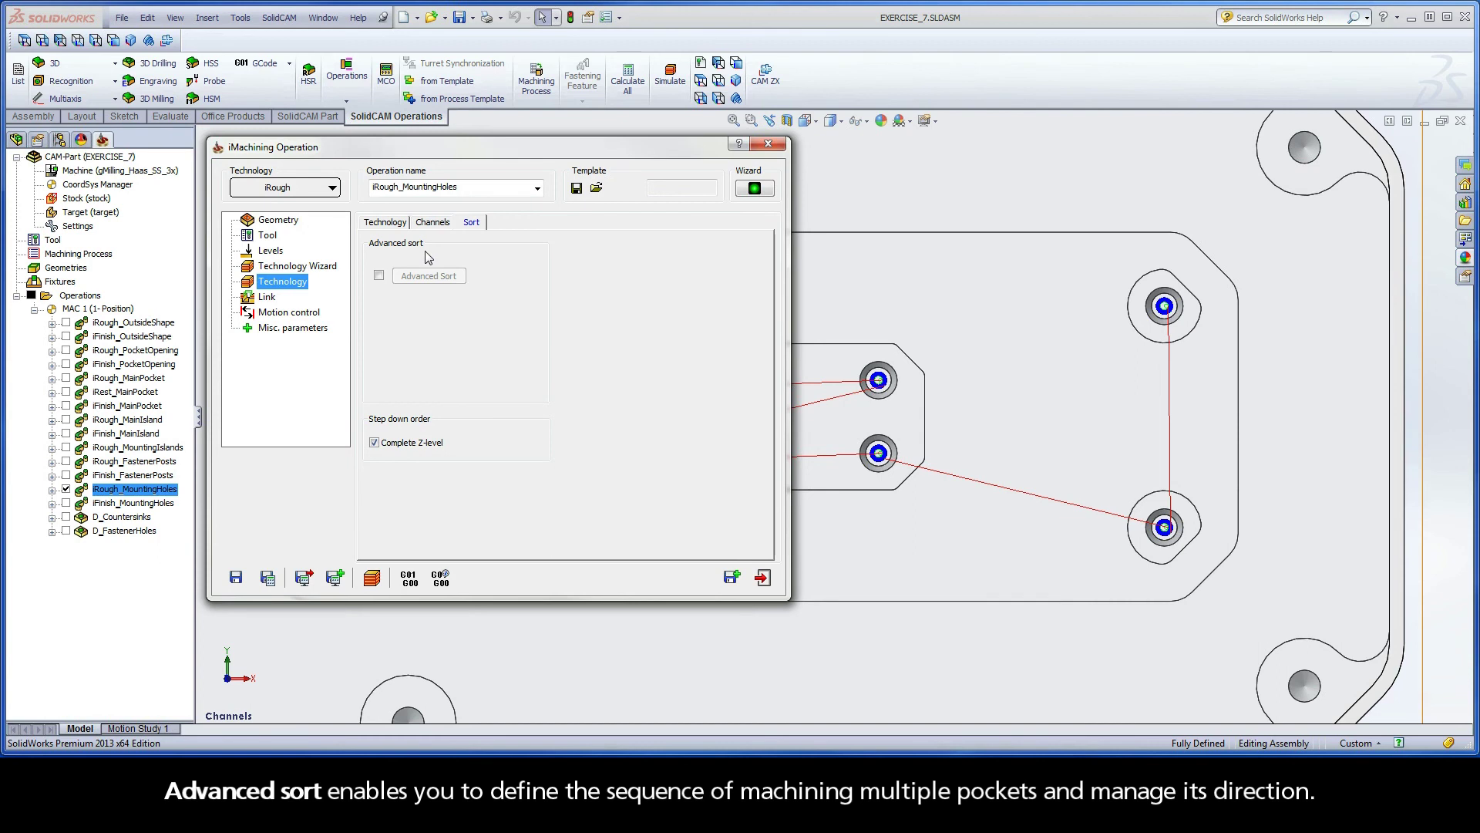
Step: Enable Advanced sort for iRough_MountingHoles and choose the first Linear Zigzag pattern
{"action": "left_click", "coordinate": [379, 276]}
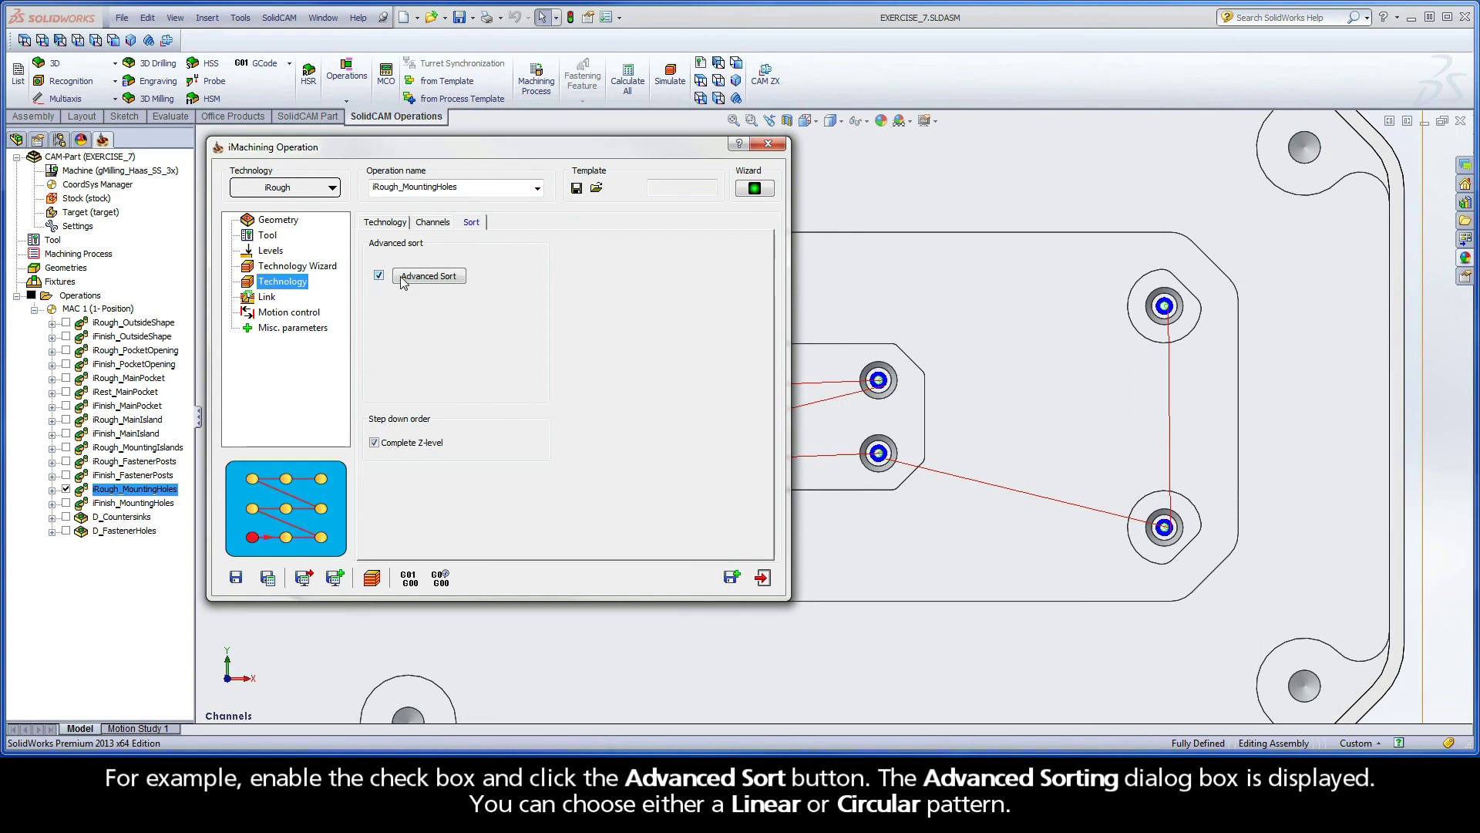
{"action": "left_click", "coordinate": [428, 277]}
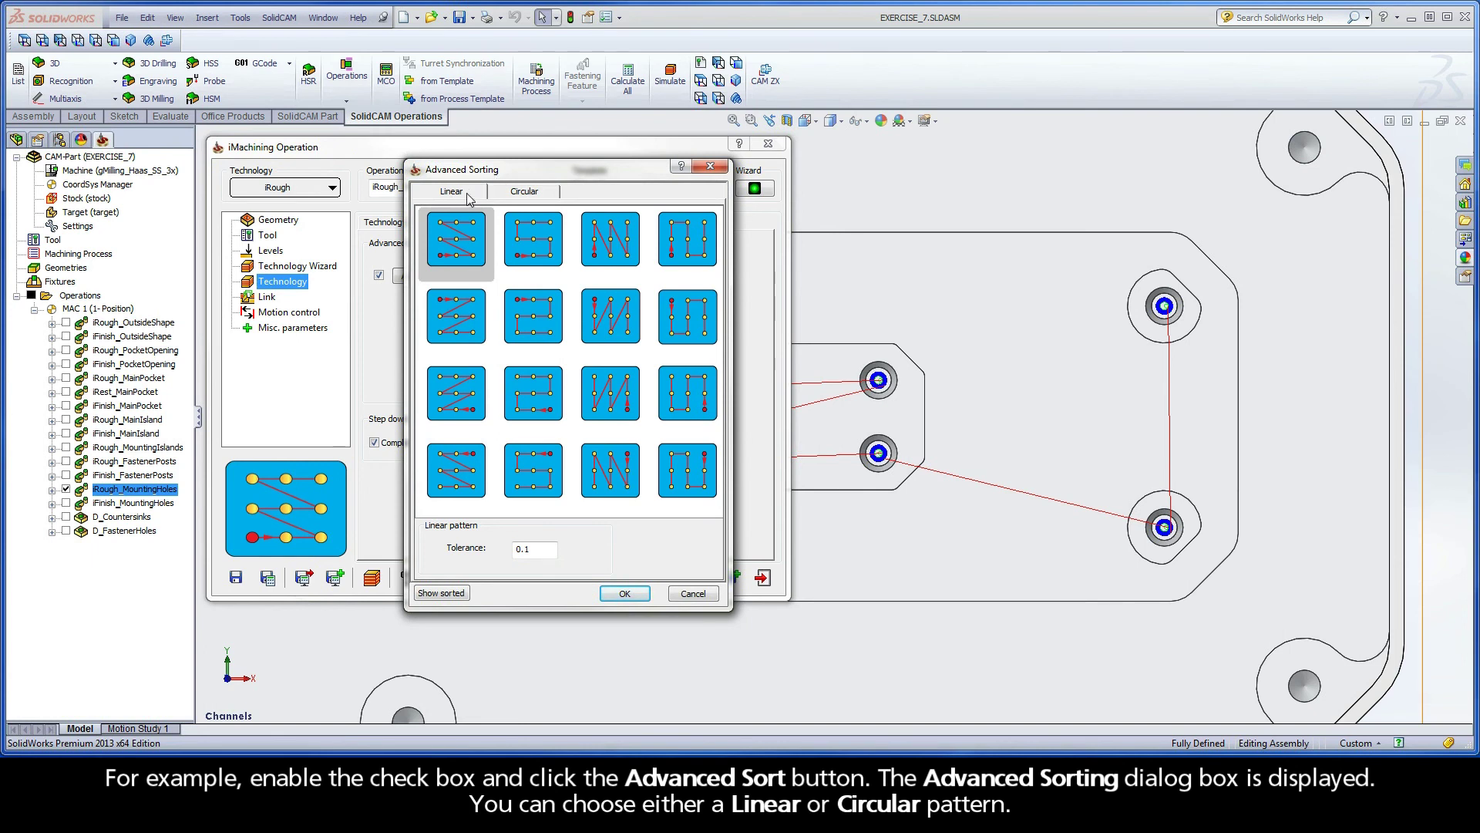
{"action": "left_click", "coordinate": [532, 198]}
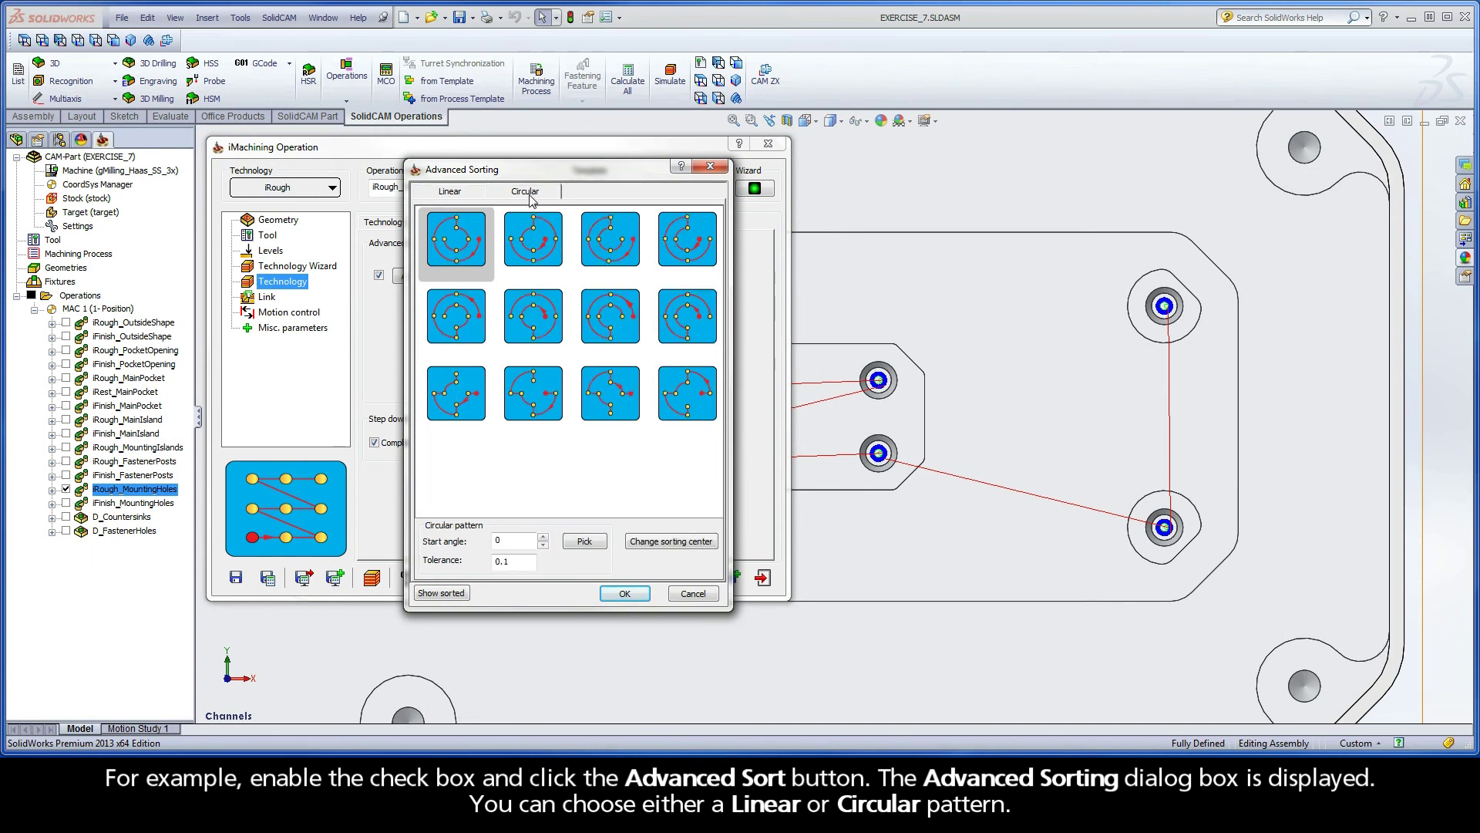
{"action": "left_click", "coordinate": [453, 194]}
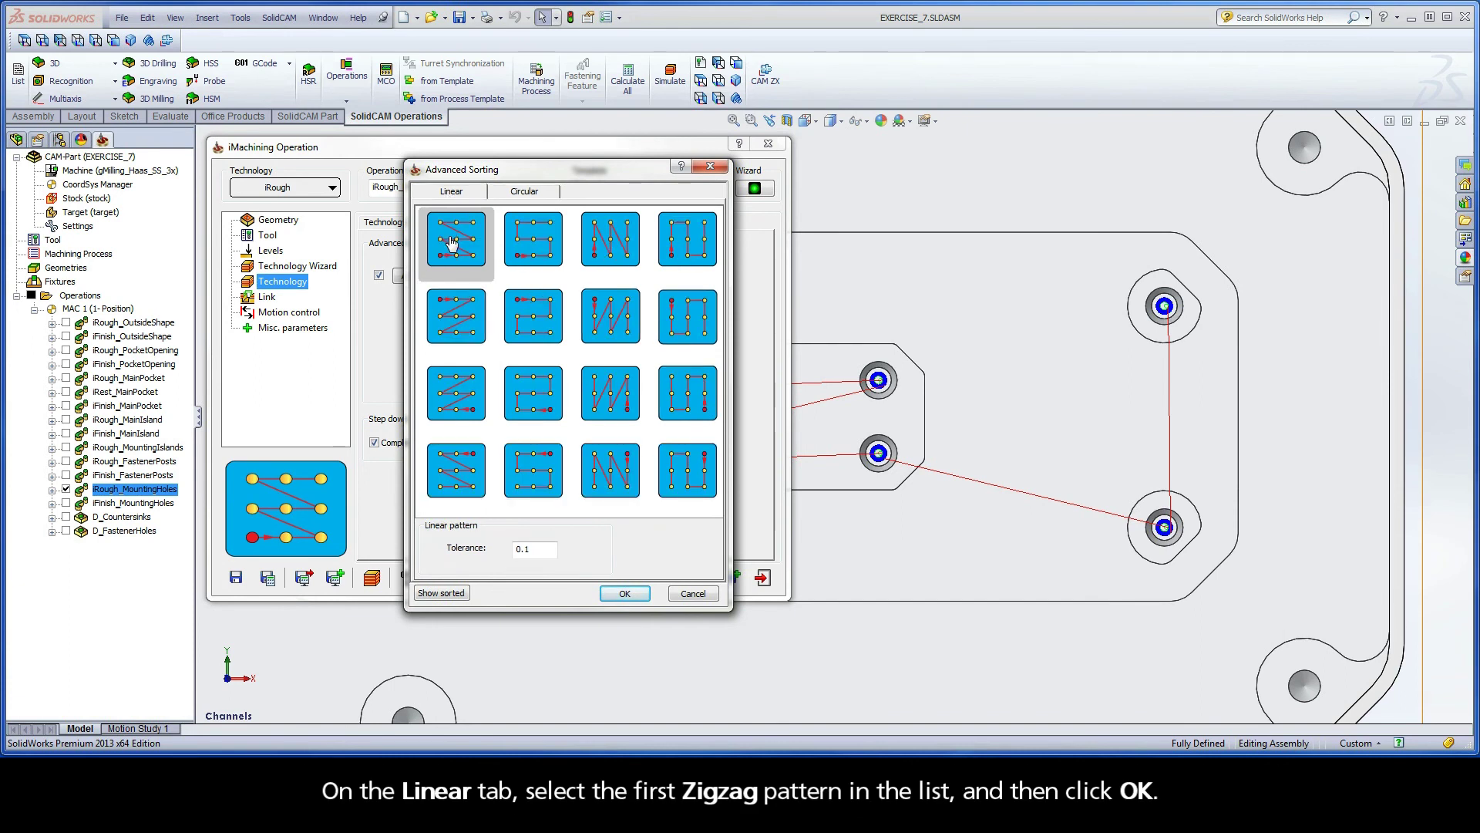
{"action": "left_click", "coordinate": [624, 594]}
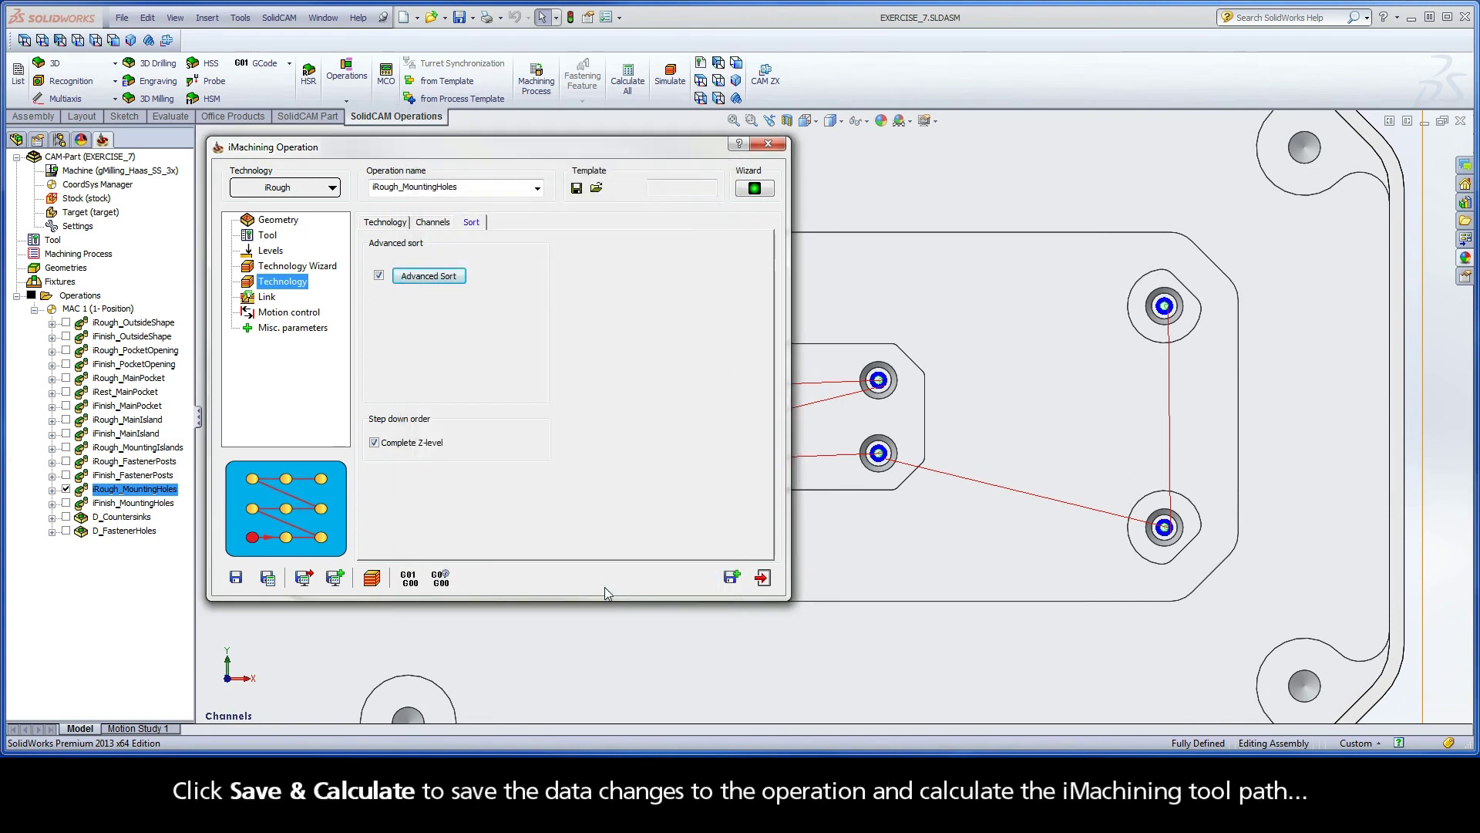
Step: Save and recalculate iRough_MountingHoles, then roll up the dialog to view the zigzag-ordered toolpath
{"action": "left_click", "coordinate": [269, 578]}
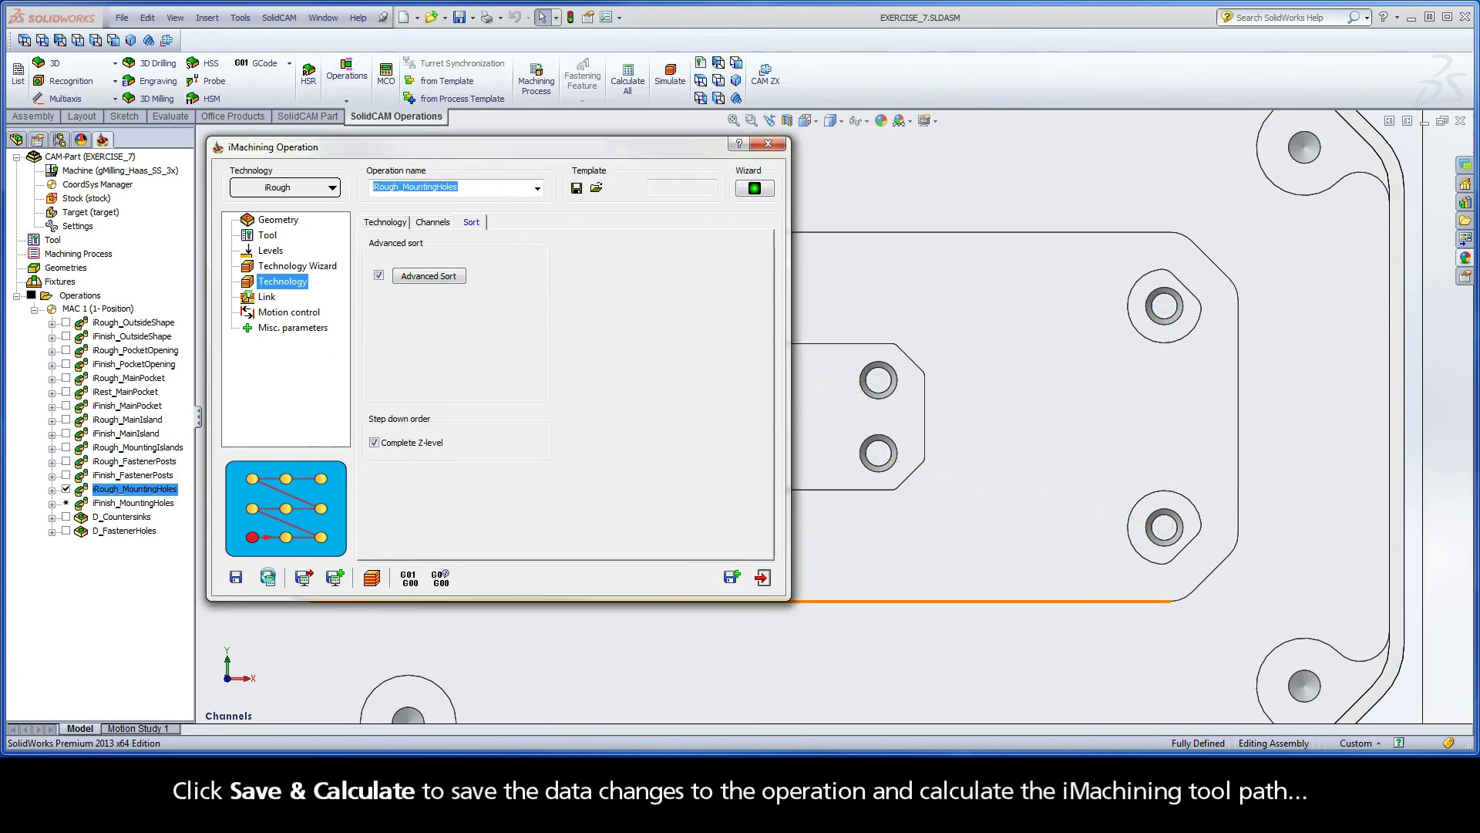
{"action": "double_click", "coordinate": [322, 149]}
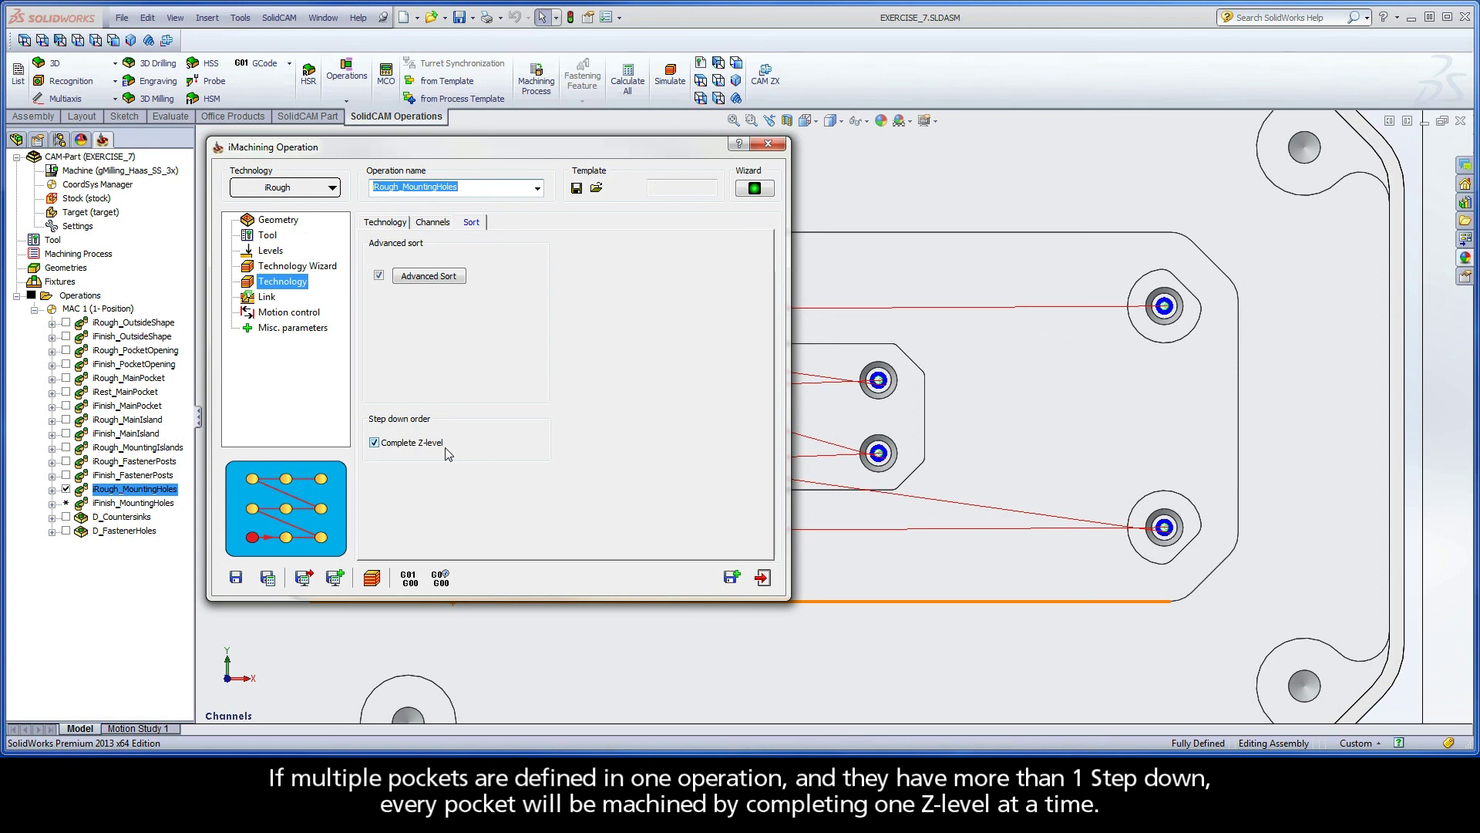
{"action": "left_click", "coordinate": [375, 443]}
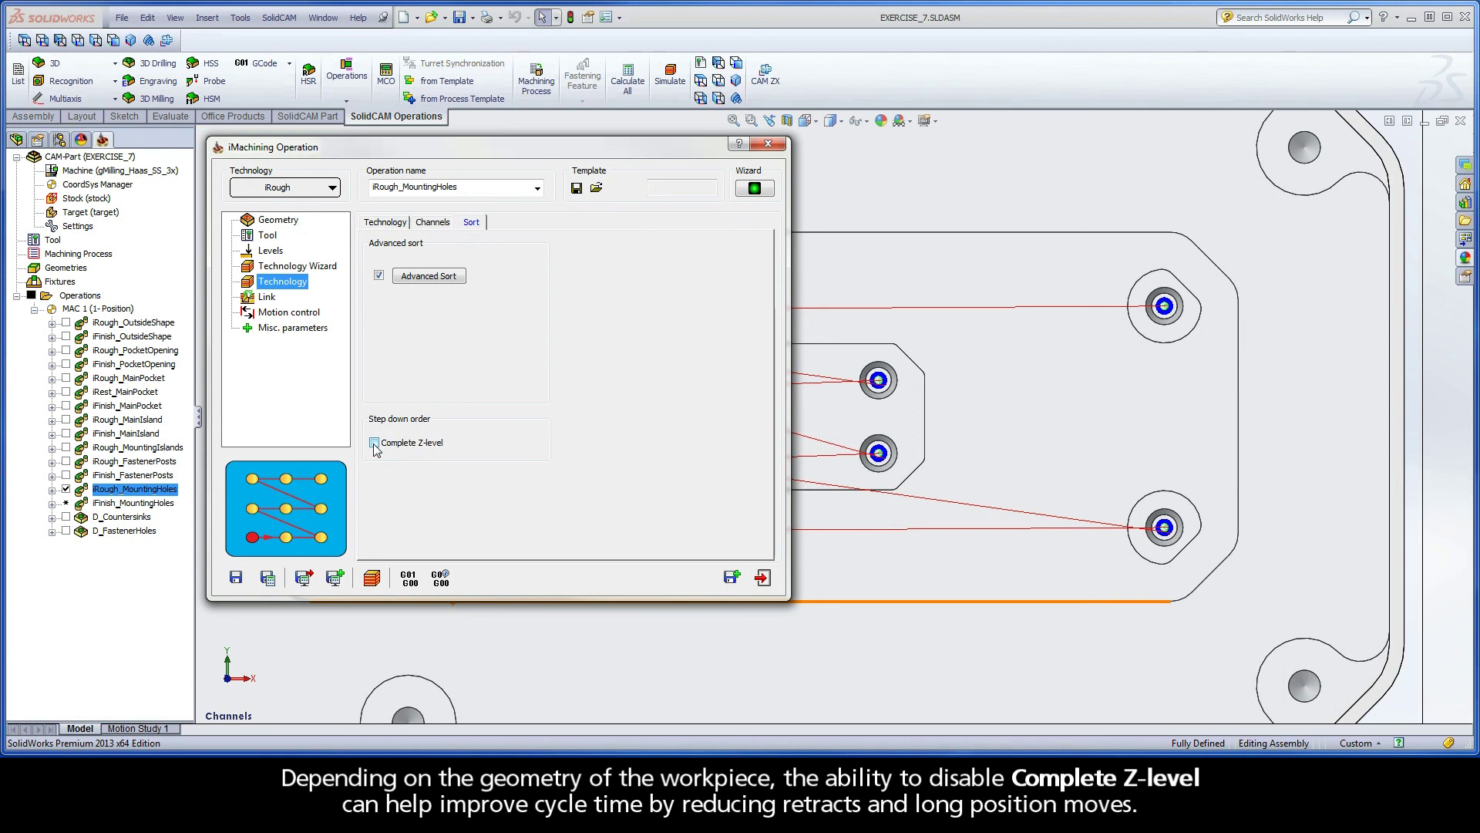
{"action": "left_click", "coordinate": [374, 443]}
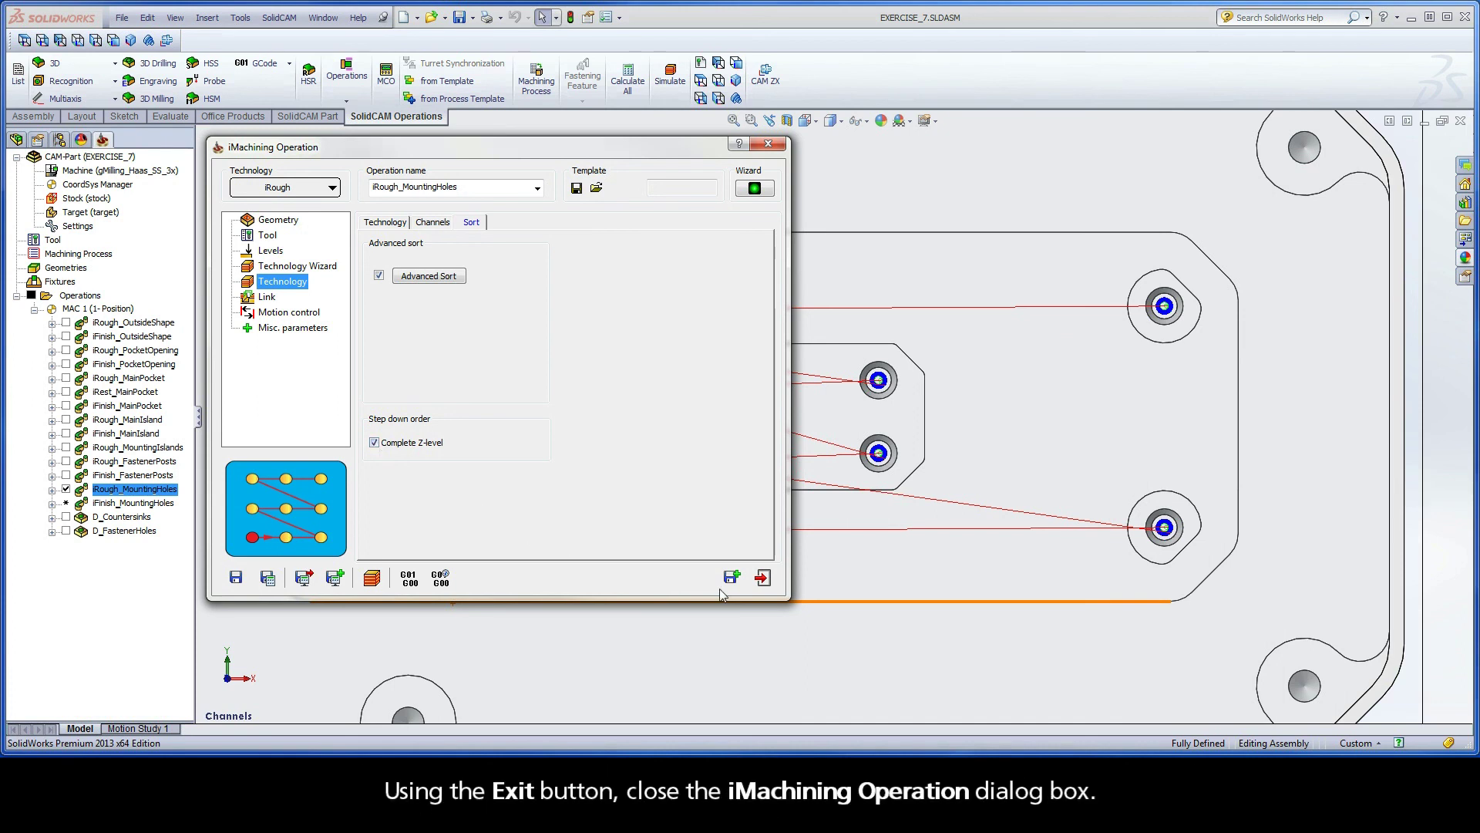
Step: Exit the editor, hide the iRough_MountingHoles toolpath, and recalculate iFinish_MountingHoles
{"action": "left_click", "coordinate": [762, 578]}
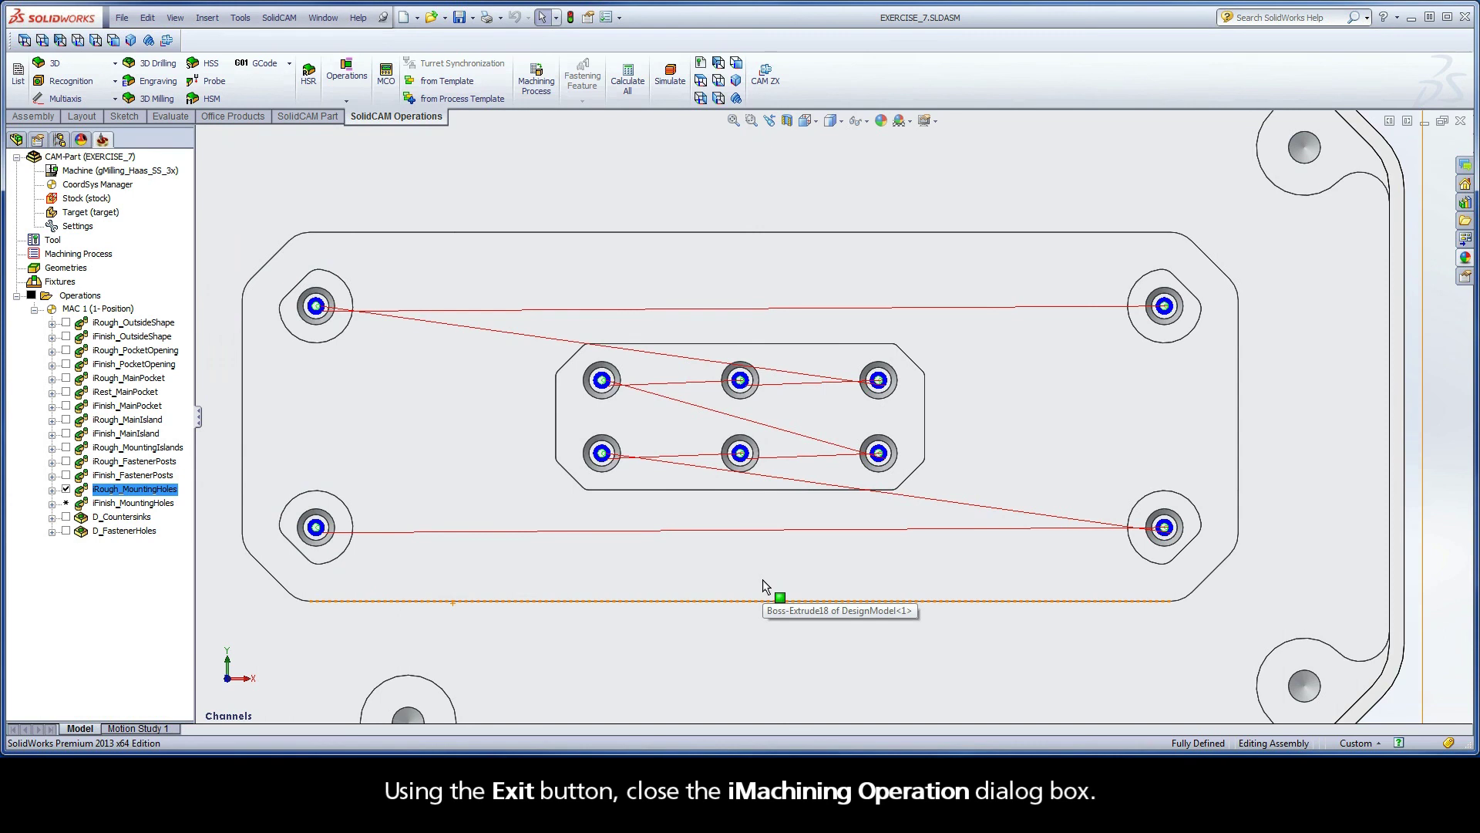
{"action": "left_click", "coordinate": [66, 491]}
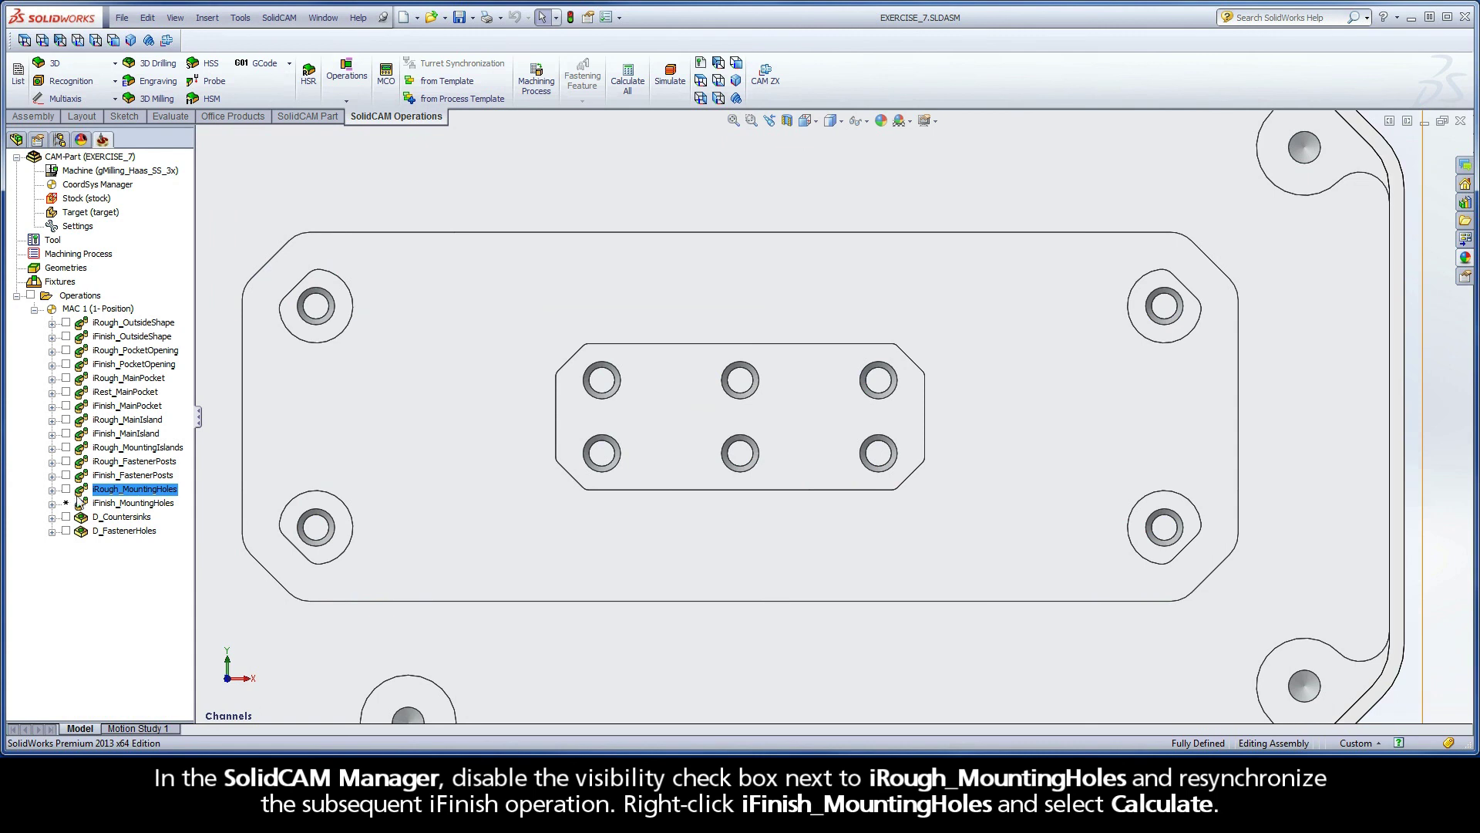
{"action": "right_click", "coordinate": [124, 505]}
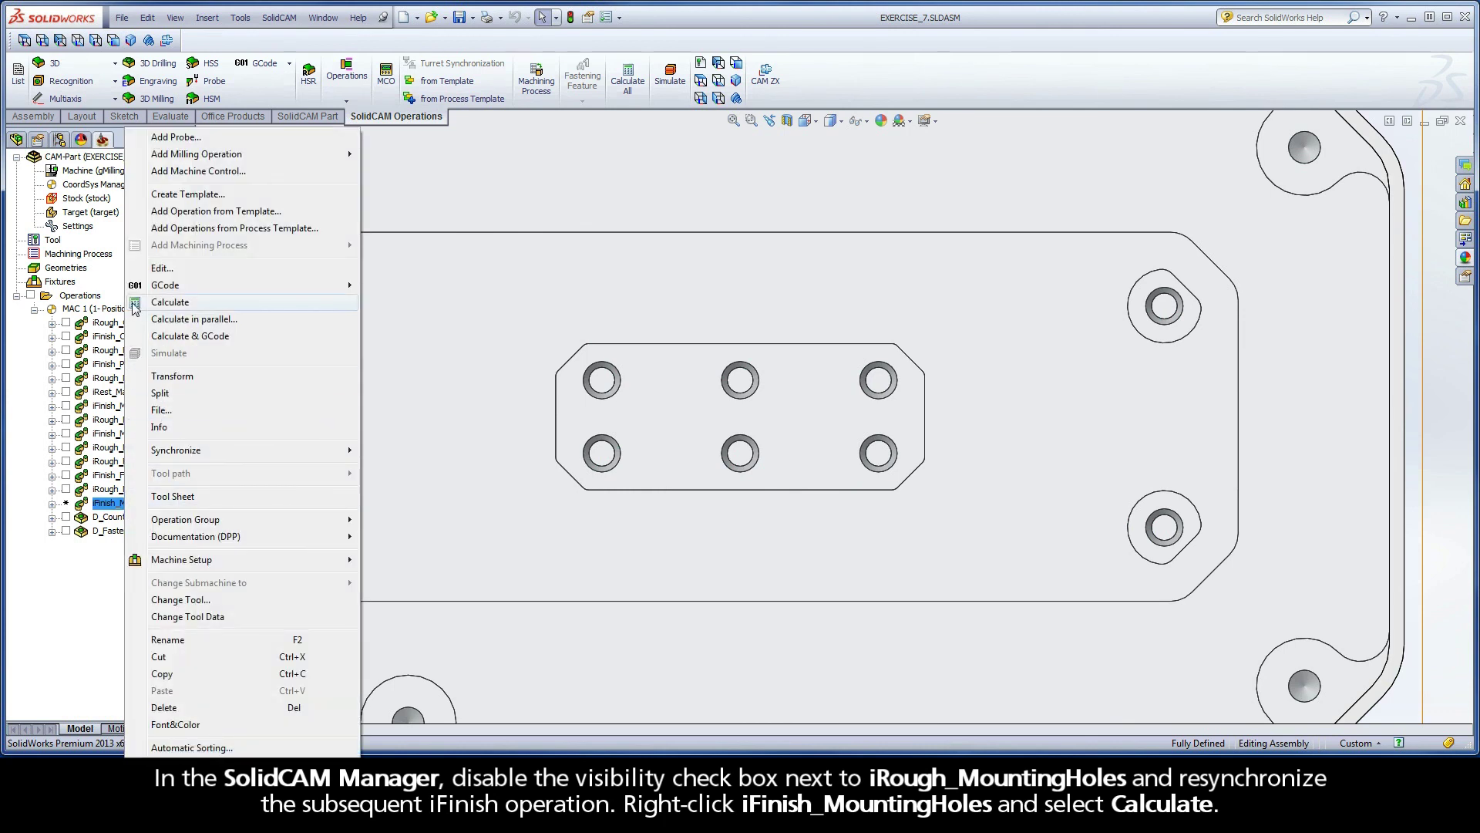
{"action": "left_click", "coordinate": [137, 305]}
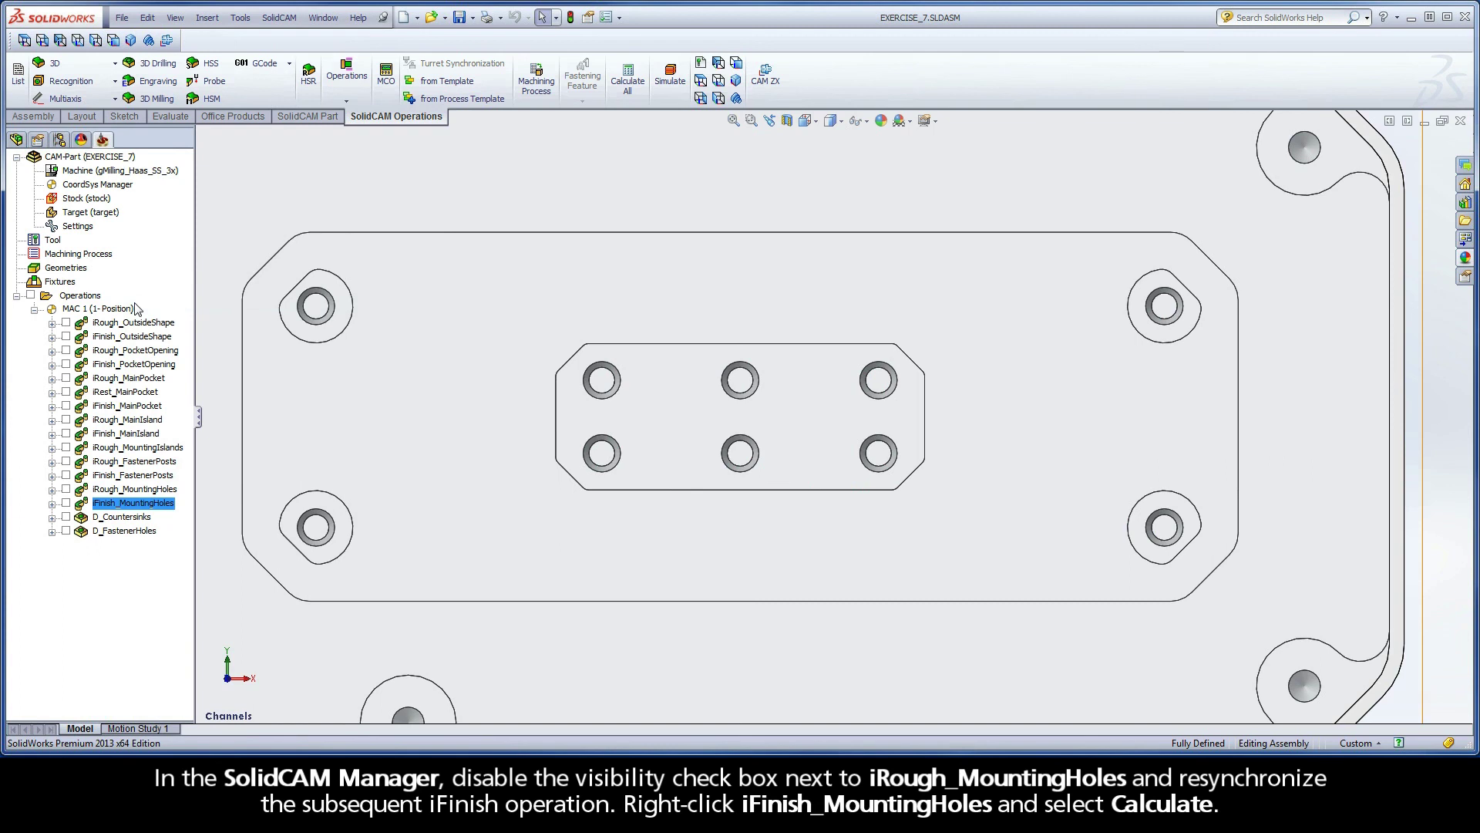